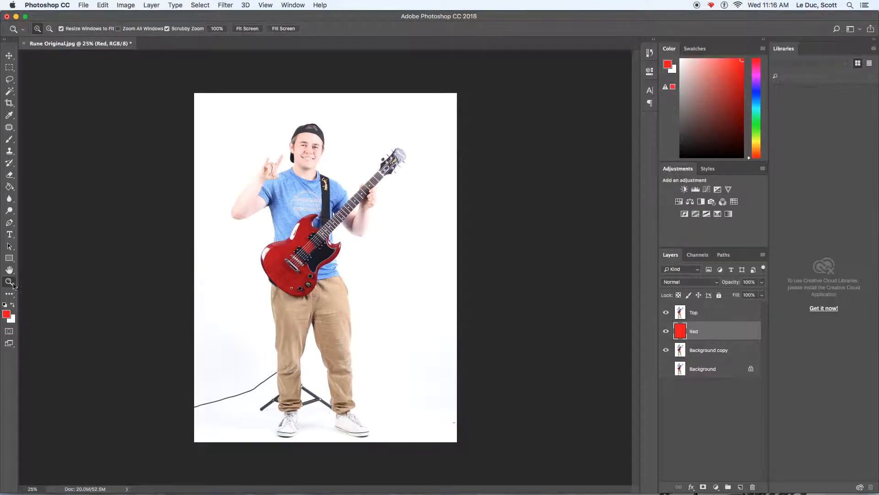
Magnify the lower legs and the stand behind them to 100%.
click(273, 385)
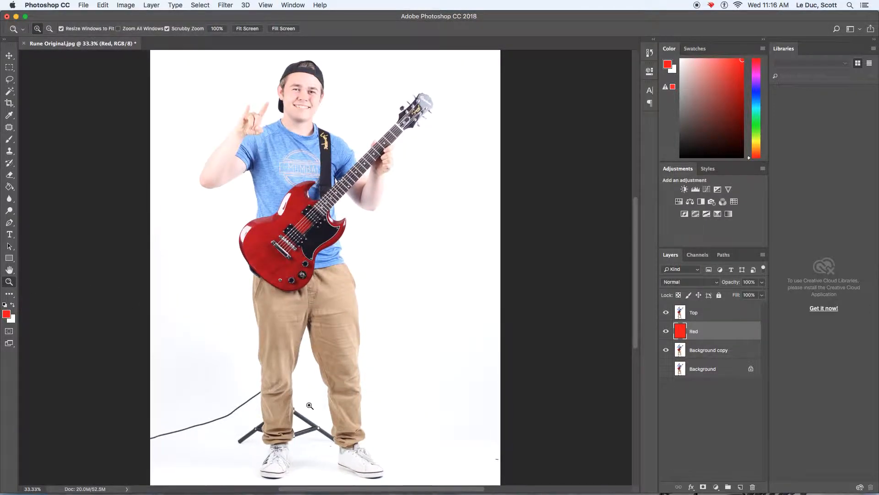
click(272, 398)
click(269, 412)
click(270, 407)
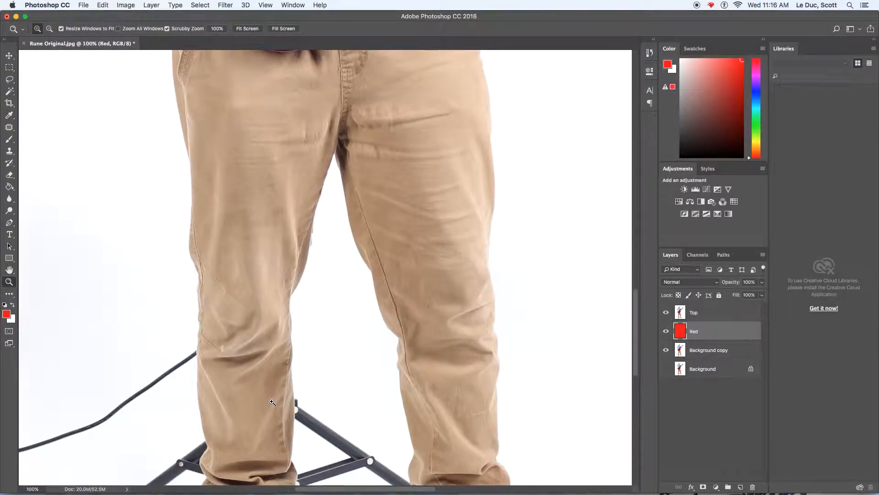
alt+click(272, 403)
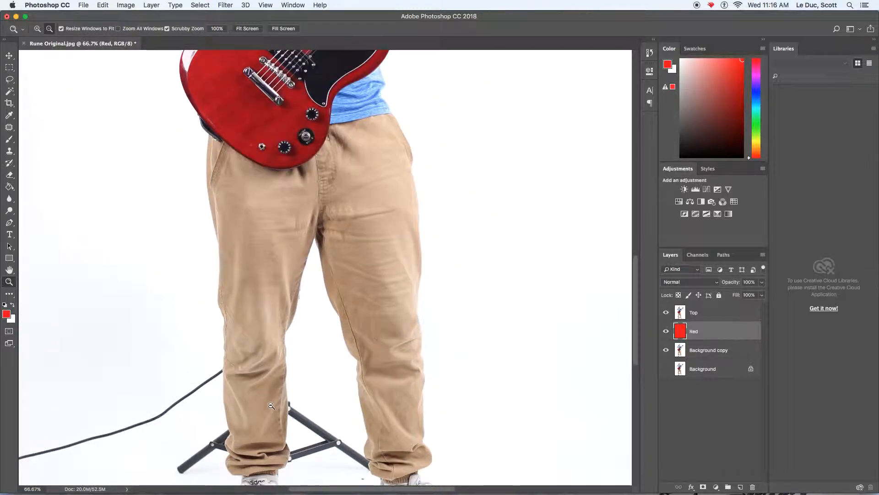
drag(208, 351, 320, 409)
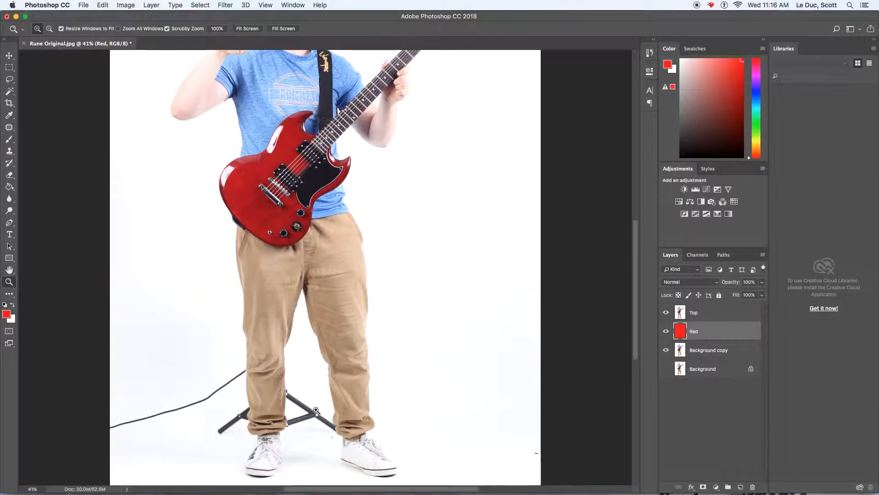
click(302, 447)
click(298, 446)
click(292, 439)
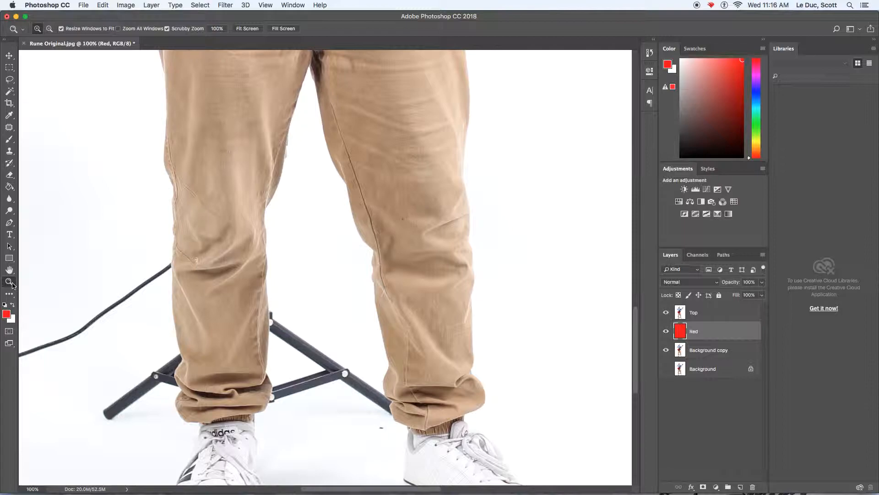
On the Top layer, use the Clone Stamp tool to cover the middle of the stand between the legs with white background.
click(9, 151)
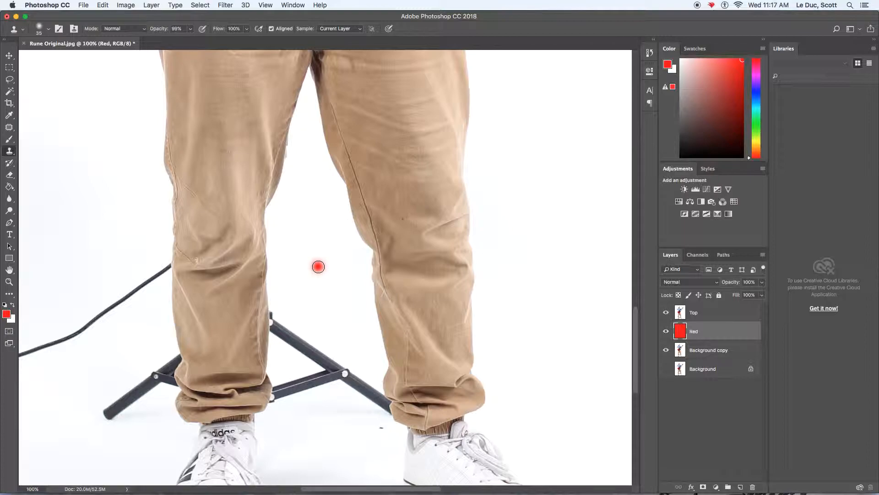
drag(325, 357, 327, 363)
click(706, 315)
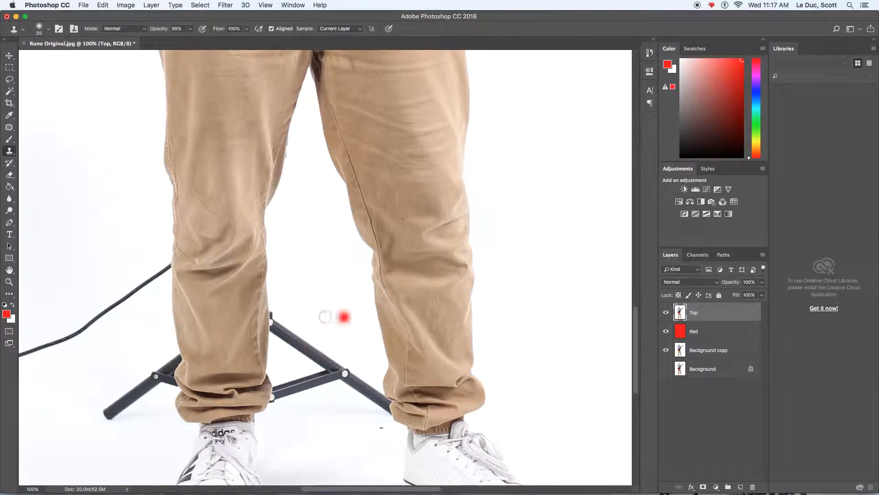
alt+click(316, 315)
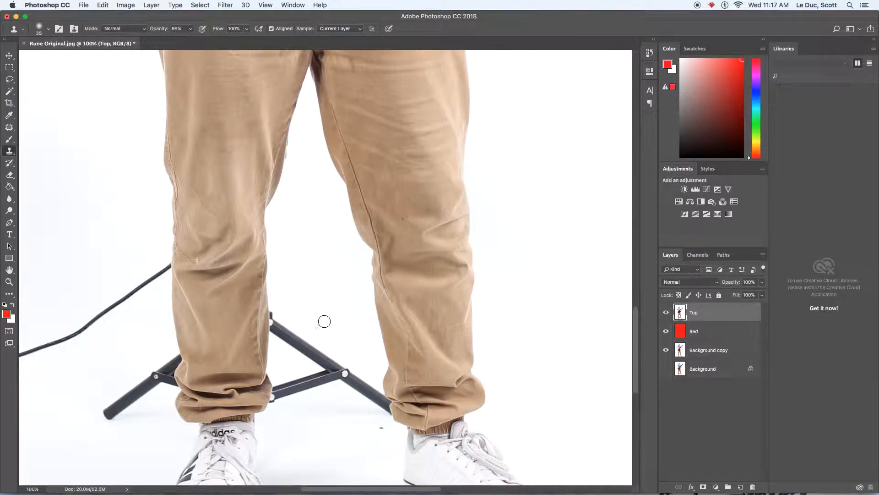
mouse_move(324, 351)
mouse_down()
mouse_move(302, 355)
mouse_move(293, 327)
mouse_move(314, 359)
mouse_move(326, 351)
mouse_move(332, 360)
mouse_move(353, 314)
mouse_move(358, 380)
mouse_move(333, 373)
mouse_move(331, 362)
mouse_move(330, 376)
mouse_move(344, 366)
mouse_move(331, 385)
mouse_move(342, 351)
mouse_move(343, 393)
mouse_move(348, 380)
mouse_move(341, 384)
mouse_move(344, 345)
mouse_move(318, 357)
mouse_up()
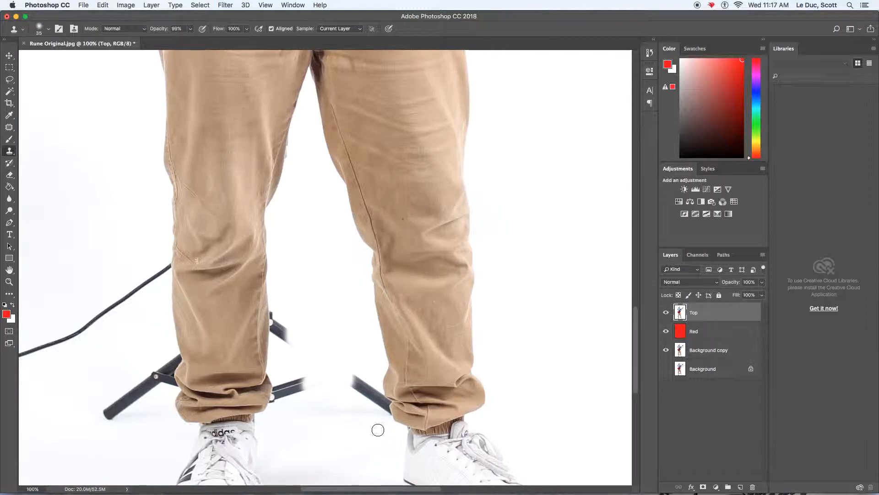
drag(427, 490, 504, 490)
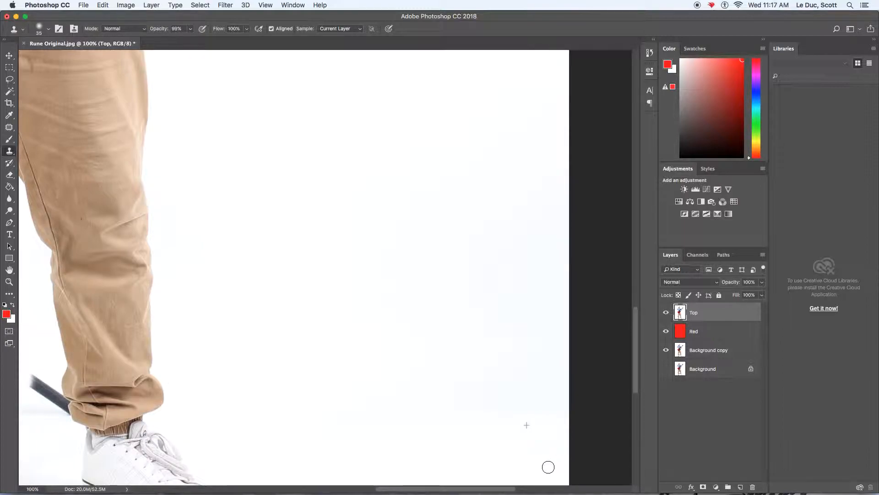
scroll(379, 346, left, 10)
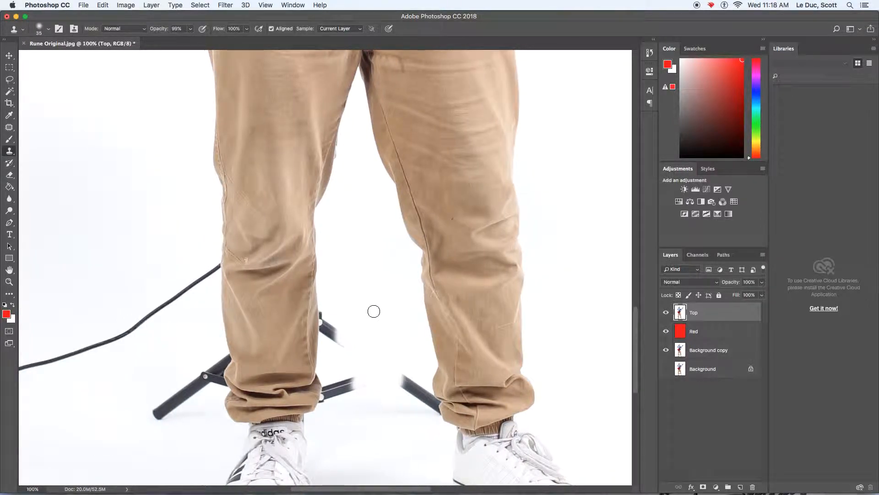
Enlarge the Clone Stamp brush to 175 px.
key(bracketright)
key(bracketright)
key(bracketright)
key(bracketright)
key(bracketleft)
key(bracketleft)
key(bracketleft)
key(bracketleft)
key(bracketright)
key(bracketright)
key(bracketright)
key(bracketright)
key(bracketright)
key(bracketright)
key(bracketright)
key(bracketright)
key(bracketright)
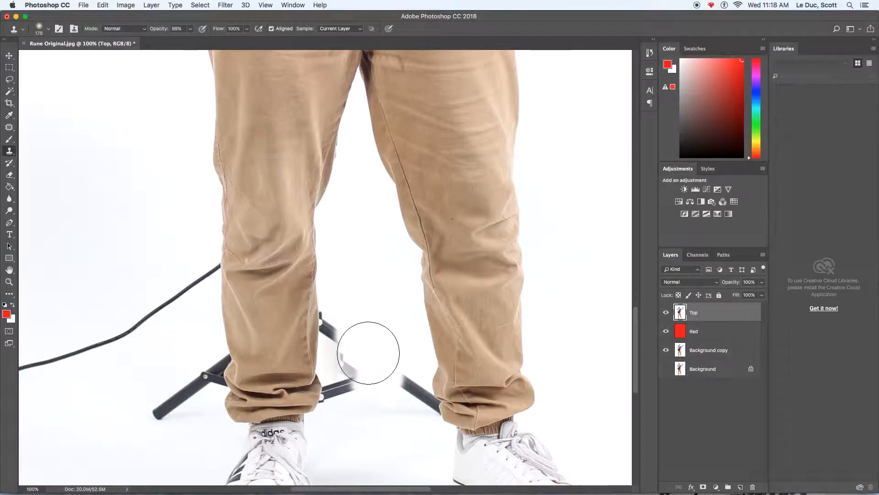
Try cloning white background over the remaining stand pieces between the legs with the large soft brush, and undo the strokes.
click(367, 369)
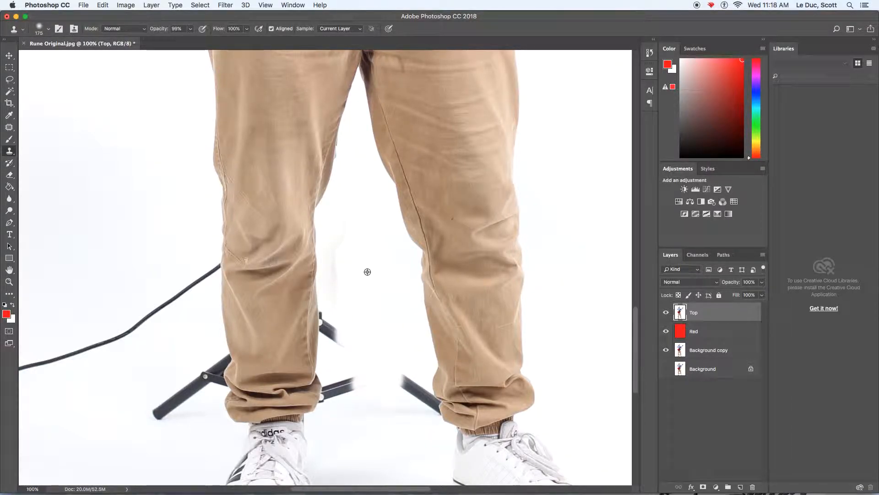
alt+click(368, 272)
click(375, 371)
click(375, 371)
click(375, 371)
click(375, 370)
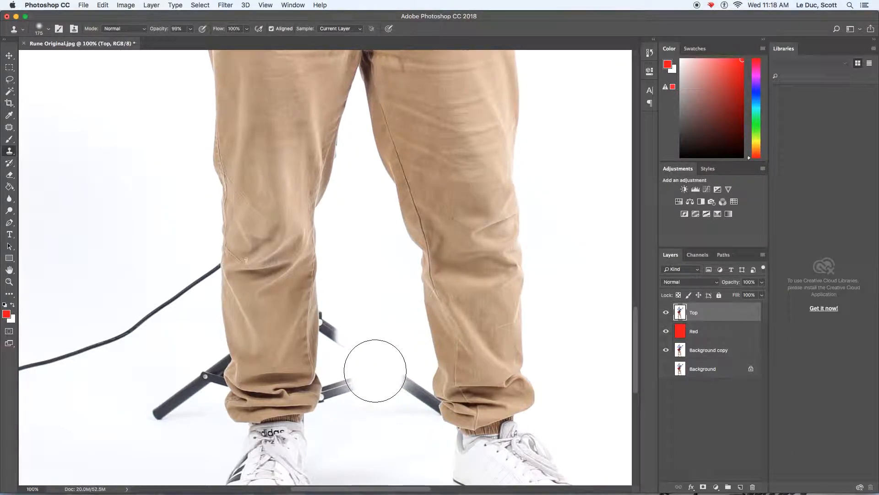
click(375, 371)
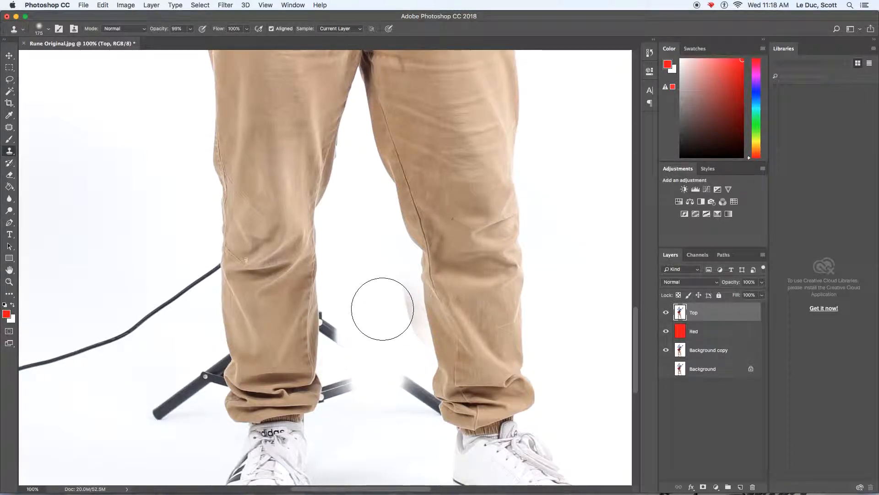
click(104, 5)
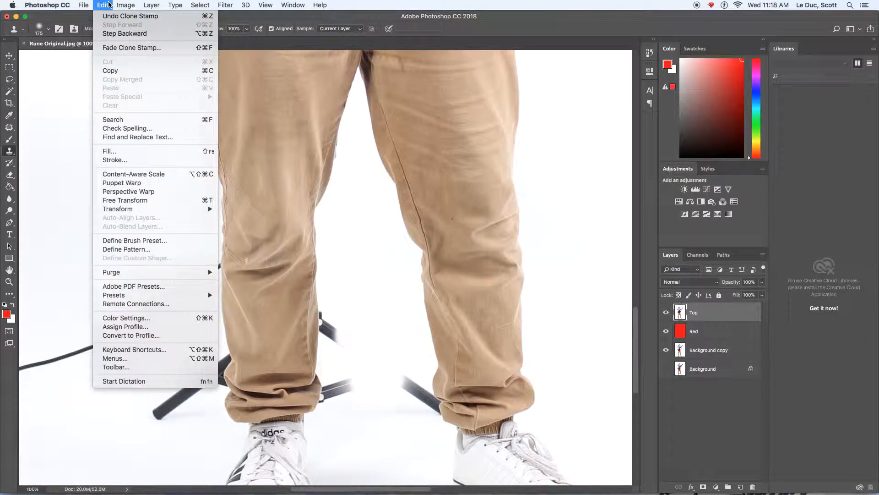
click(120, 37)
click(103, 5)
click(112, 33)
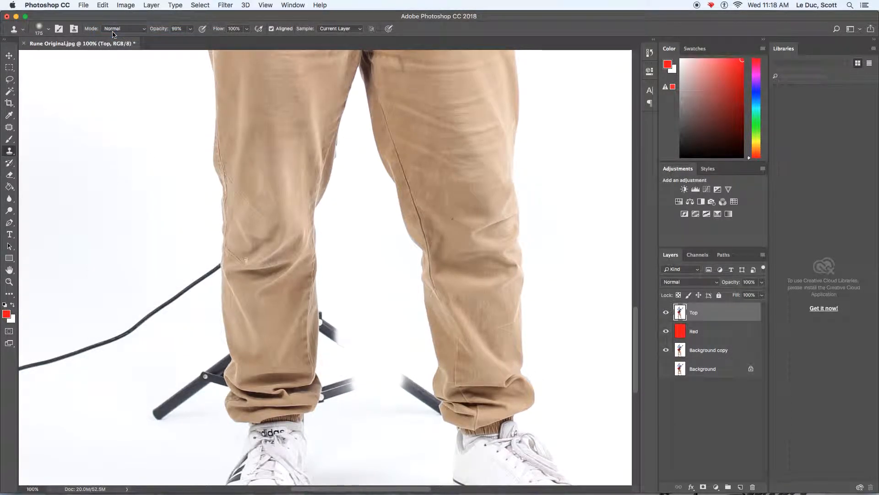
drag(396, 295, 401, 308)
key(super+z)
Reduce the Clone Stamp brush to 90 px and increase its hardness.
key(bracketleft)
key(bracketleft)
key(bracketleft)
key(bracketleft)
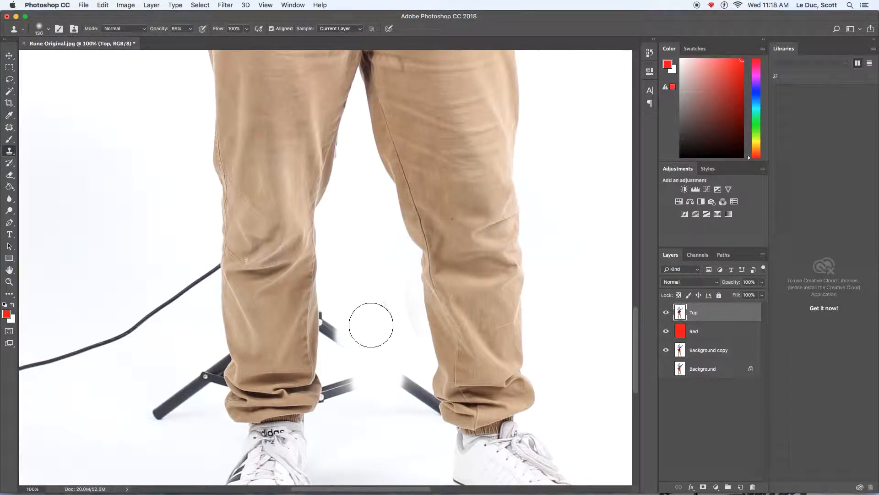
drag(390, 264, 383, 268)
key(super+z)
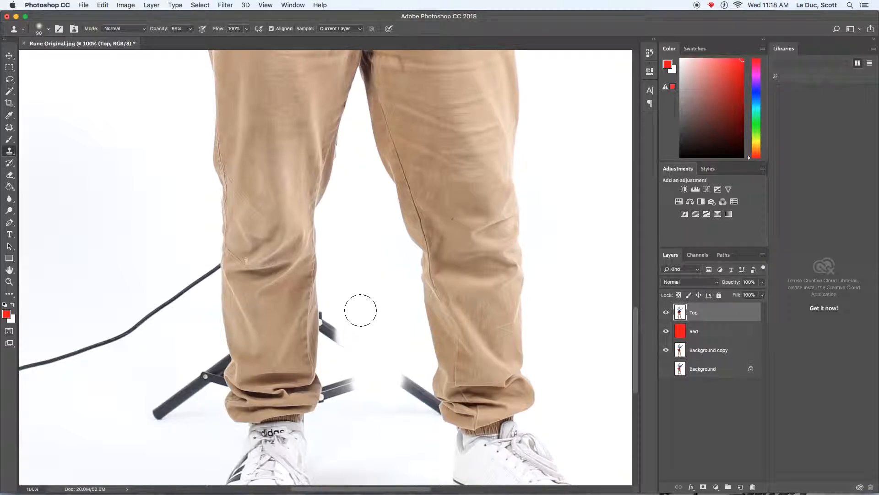
drag(342, 326, 349, 337)
click(49, 29)
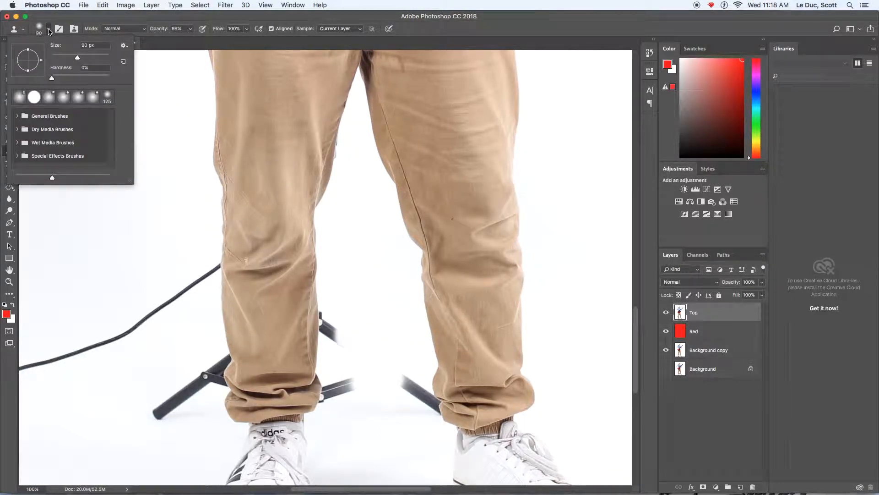
drag(52, 78, 78, 79)
key(Return)
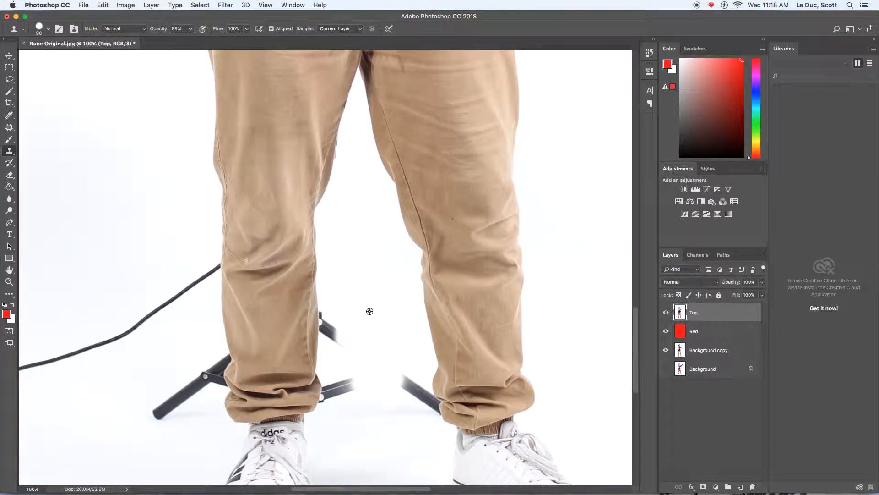
Clone white background over the stand arms beside the inner edge of the cable-side leg, and undo the stray trouser patch.
mouse_move(337, 323)
mouse_down()
mouse_move(355, 385)
mouse_move(343, 391)
mouse_move(394, 380)
mouse_move(389, 351)
mouse_move(397, 386)
mouse_up()
click(398, 381)
alt+click(365, 305)
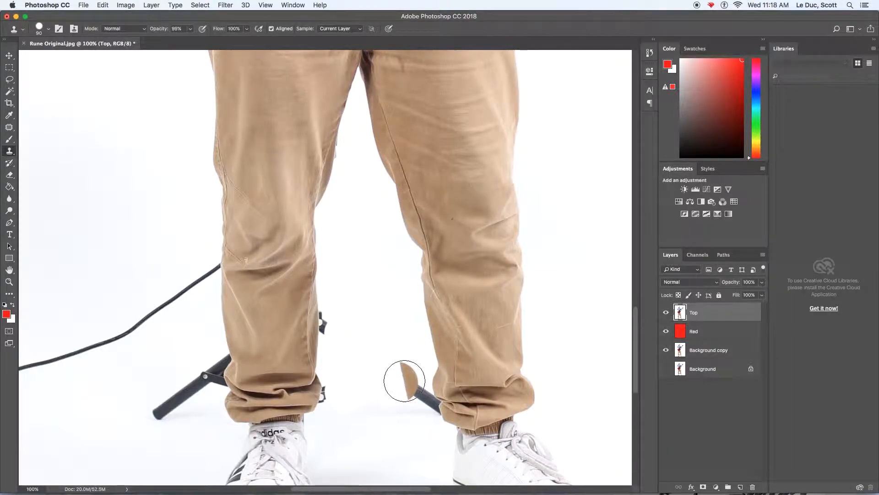
key(super+z)
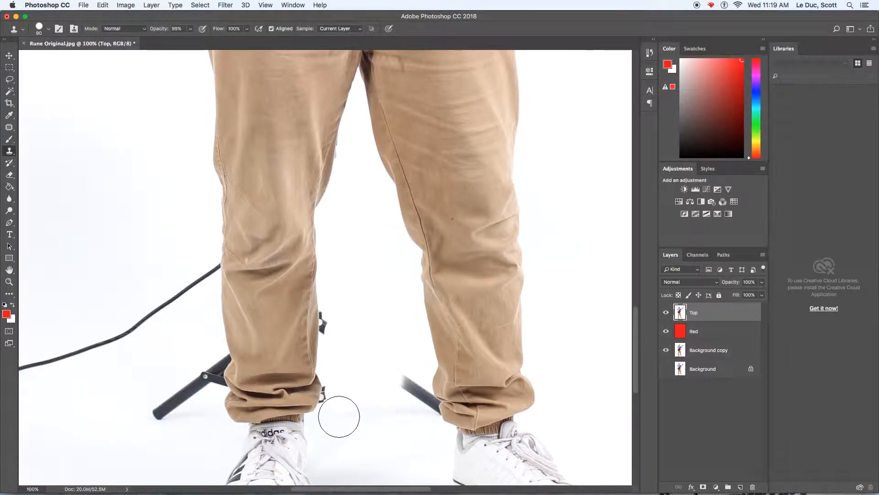
Sample clean background between the legs and clone it over the stand arm reaching the opposite trouser cuff.
alt+click(376, 296)
click(404, 381)
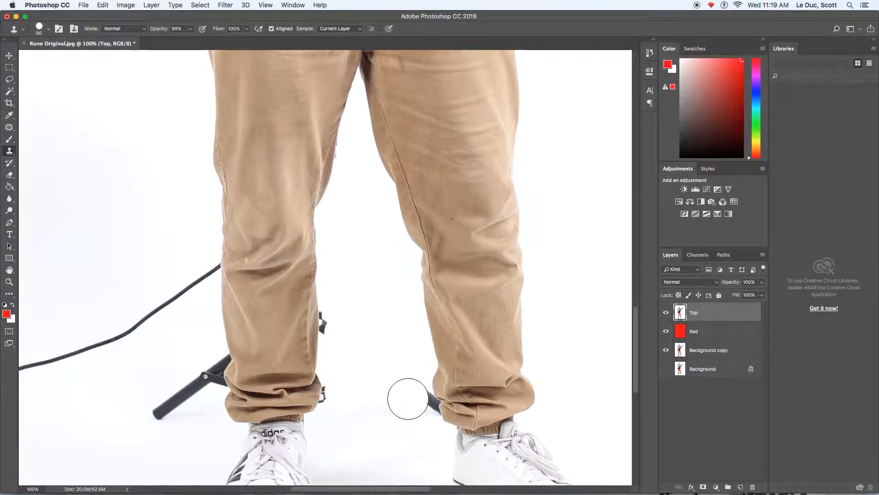
click(361, 407)
key(super+z)
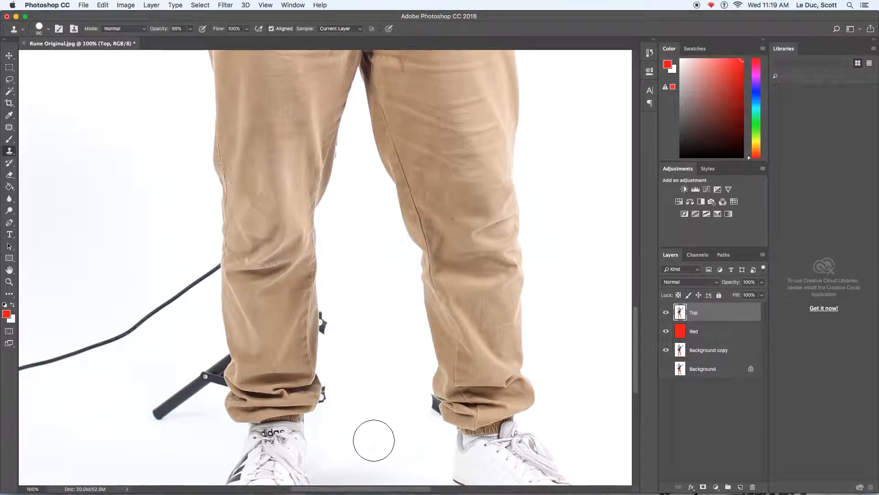
Try cloning over the floor shadow between the shoes, and undo the stroke.
scroll(362, 432, down, 3)
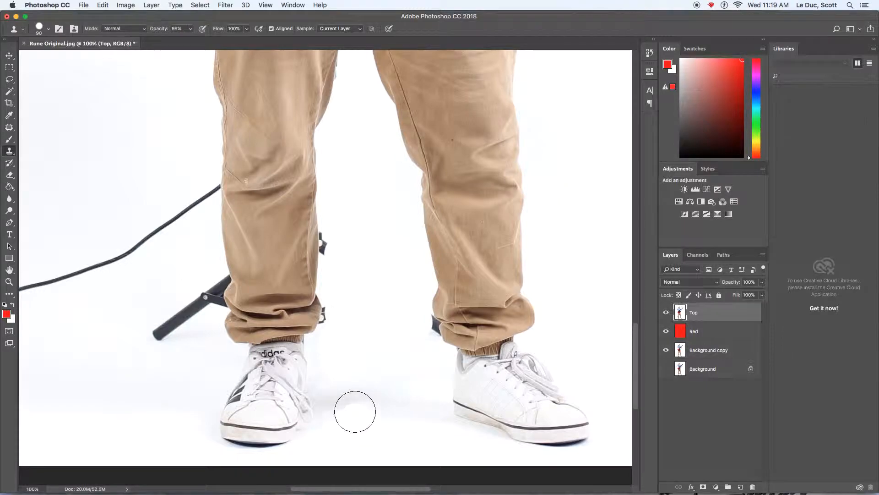
mouse_move(365, 408)
mouse_down()
mouse_move(412, 433)
mouse_move(401, 402)
mouse_move(402, 419)
mouse_move(440, 434)
mouse_up()
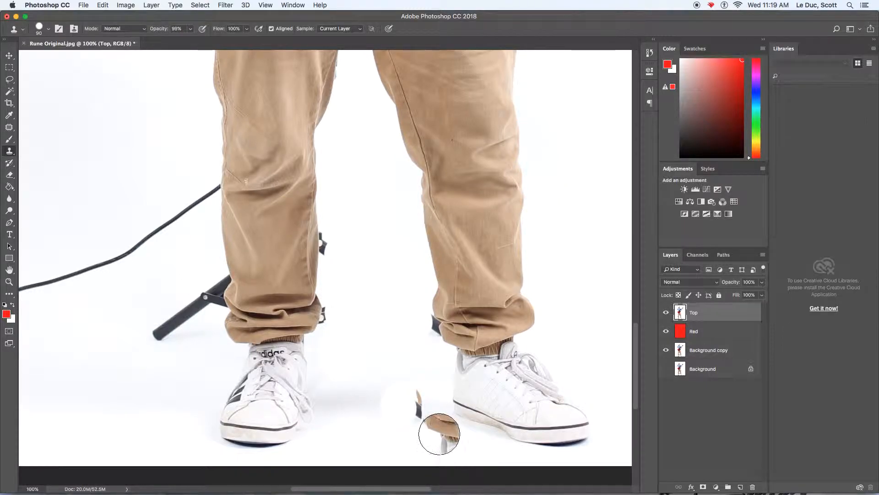
key(super+z)
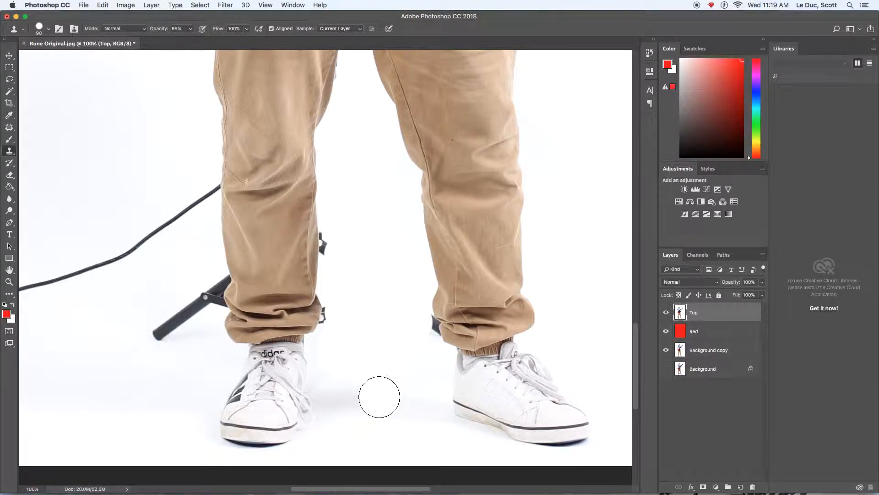
Clone white background over the stand leg sticking out behind the cable-side trouser cuff.
drag(374, 385, 308, 350)
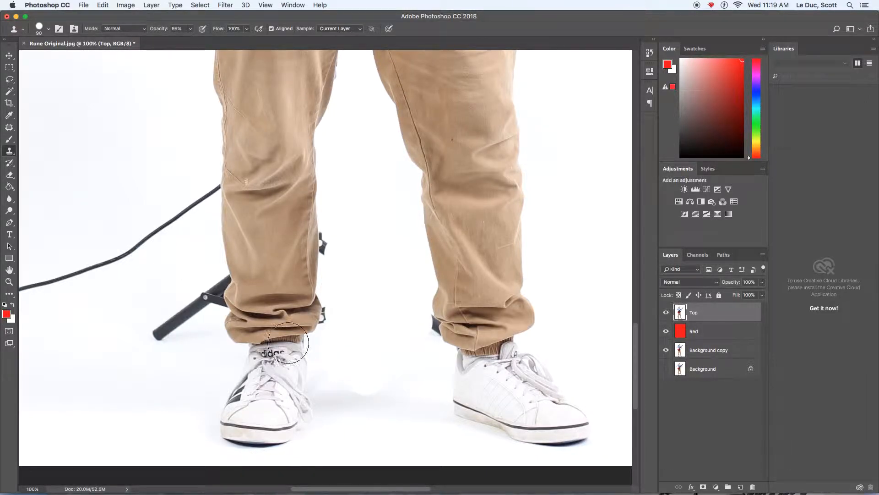
mouse_move(153, 343)
mouse_down()
mouse_move(187, 307)
mouse_move(185, 376)
mouse_move(200, 350)
mouse_move(191, 306)
mouse_up()
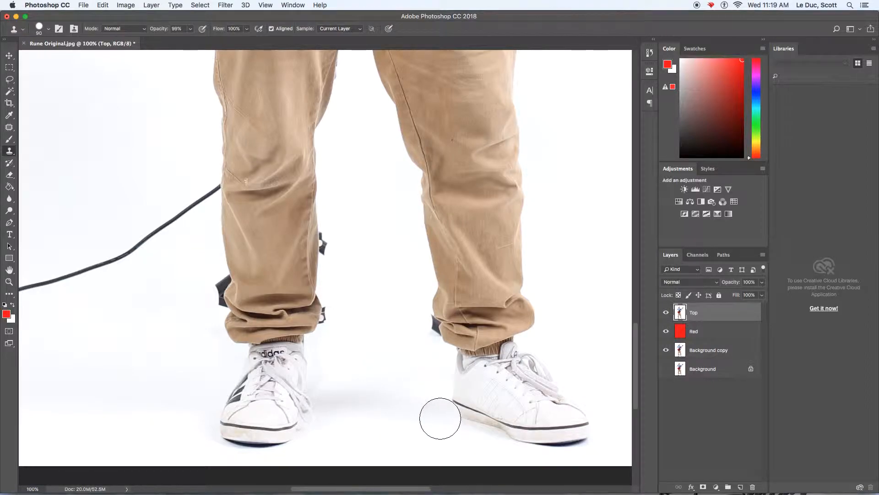
Sample the background between the legs and clone it over the floor shadow between the shoes.
alt+click(376, 282)
mouse_move(386, 398)
mouse_down()
mouse_move(346, 400)
mouse_move(340, 381)
mouse_move(388, 413)
mouse_move(377, 379)
mouse_up()
click(397, 413)
key(super+z)
key(super+z)
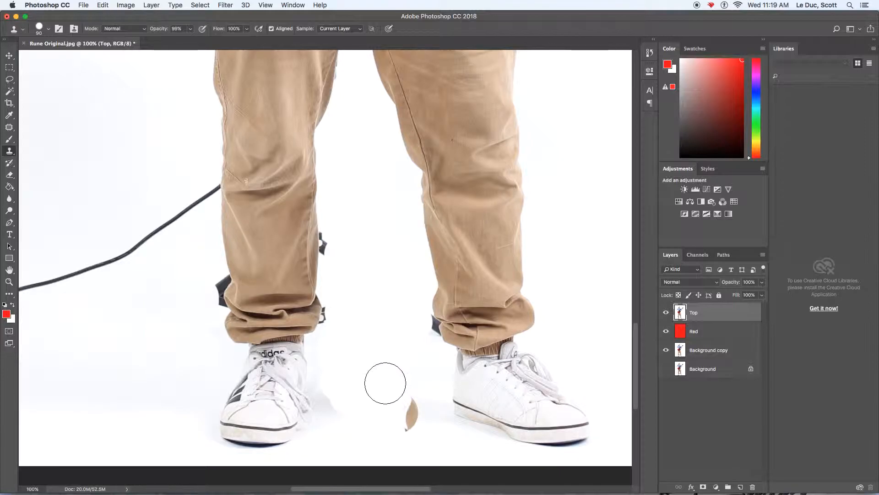
Step back through the last three edits to remove the stray trouser patch between the shoes.
click(125, 5)
mouse_move(102, 5)
click(118, 34)
click(102, 5)
click(114, 34)
click(104, 6)
click(115, 34)
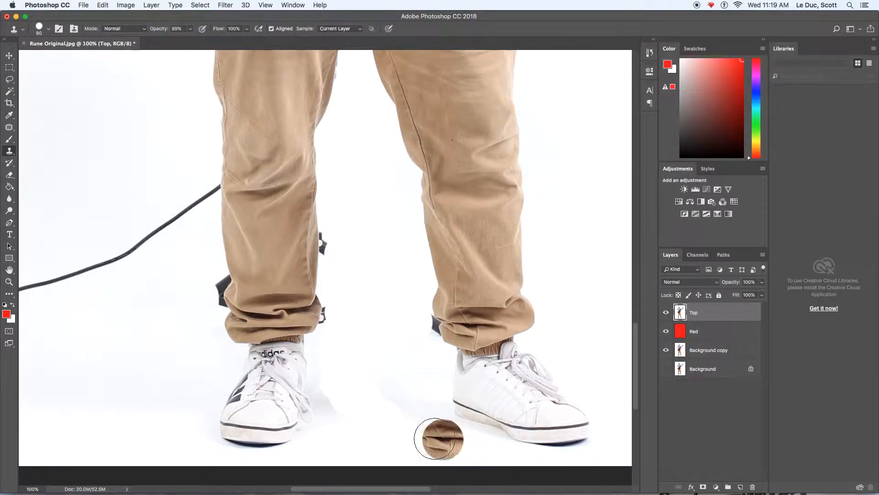
scroll(553, 392, down, 3)
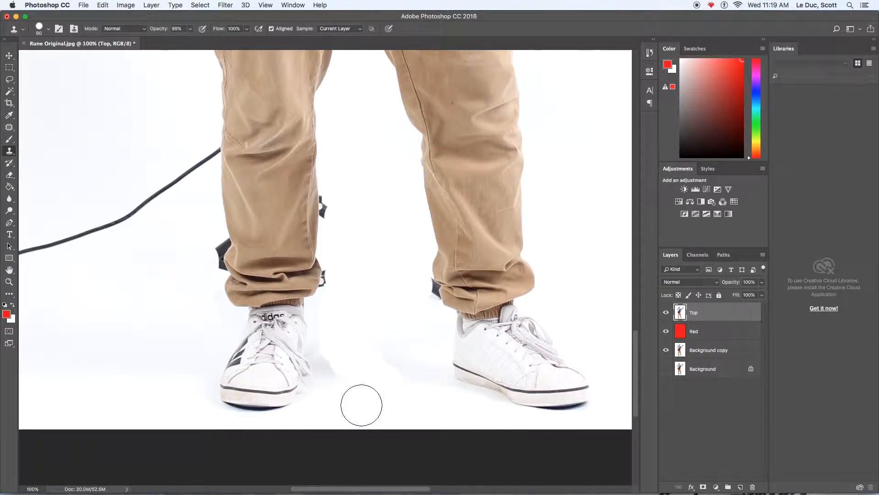
scroll(373, 384, up, 3)
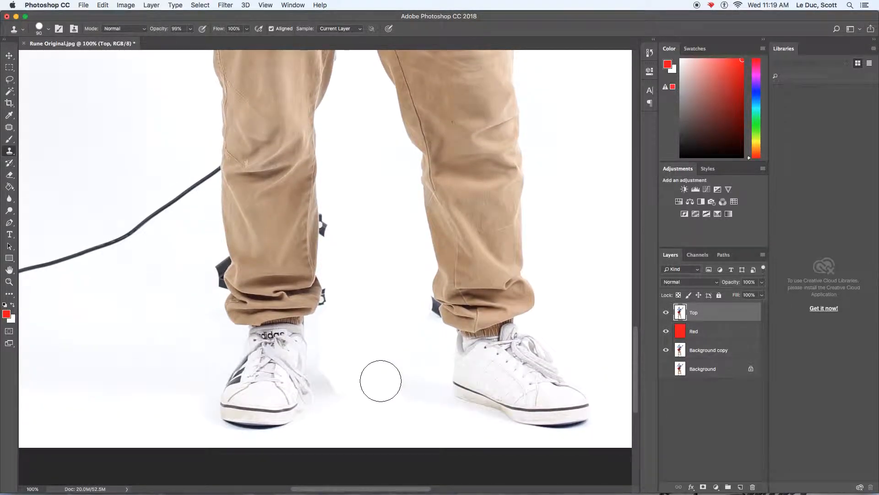
scroll(380, 380, up, 1)
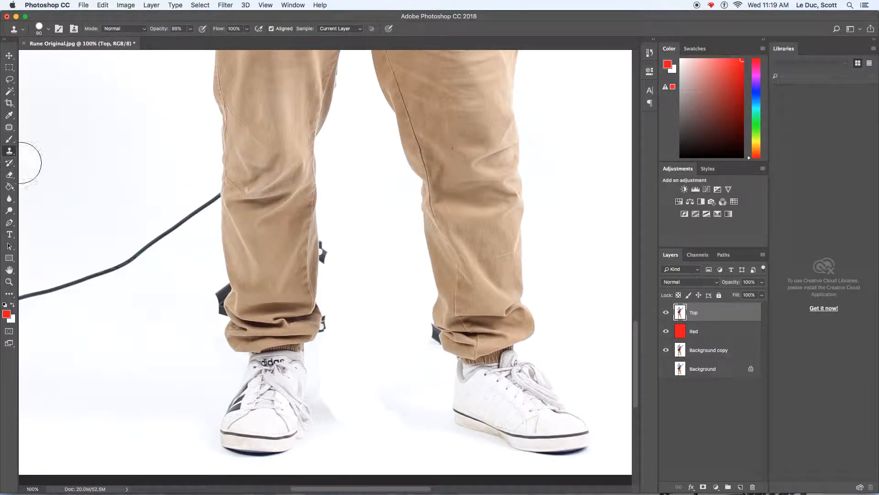
Paint white with a 50 px Brush over the stand parts beside the trouser legs and the floor shadows around the shoes.
click(9, 139)
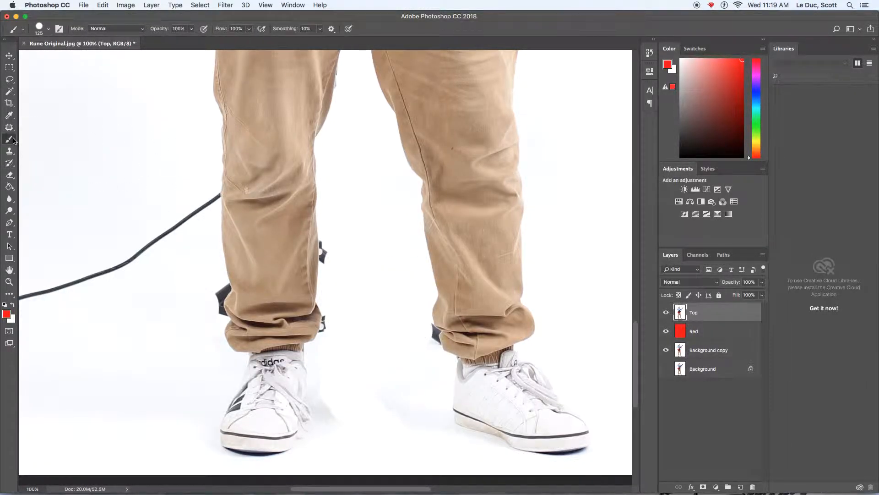
click(13, 305)
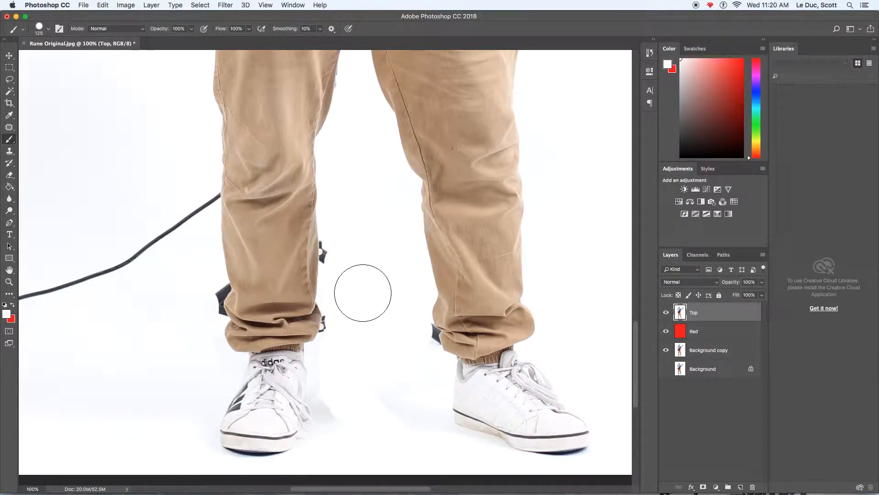
key(bracketleft)
key(bracketleft)
key(bracketleft)
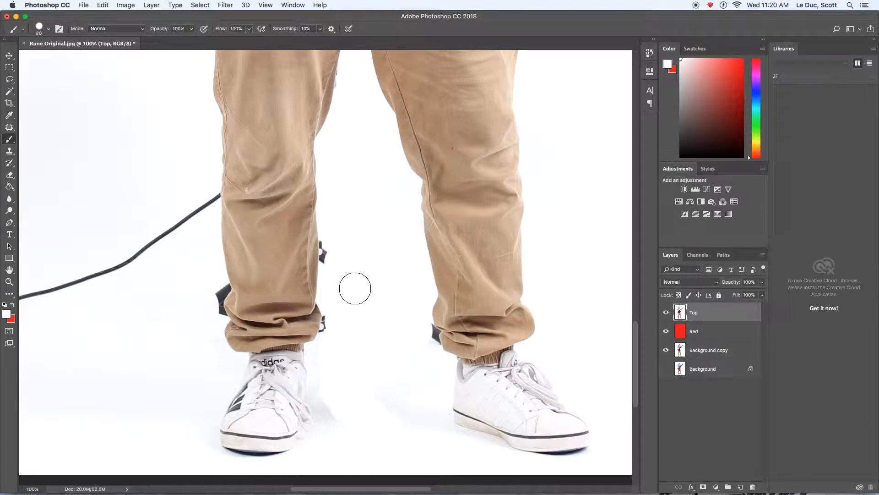
key(bracketleft)
key(bracketleft)
key(bracketleft)
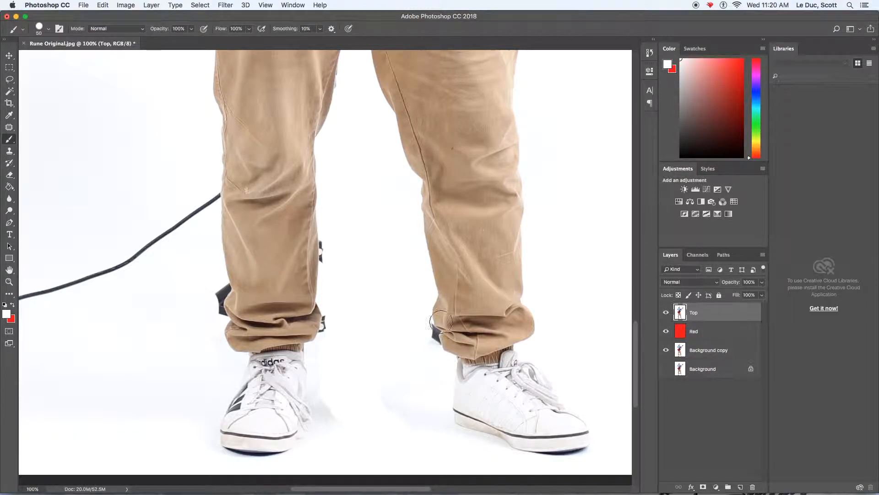
click(666, 352)
mouse_move(389, 385)
mouse_down()
mouse_move(425, 435)
mouse_move(384, 406)
mouse_move(378, 381)
mouse_move(342, 445)
mouse_move(328, 415)
mouse_move(344, 408)
mouse_move(425, 423)
mouse_move(426, 410)
mouse_move(433, 446)
mouse_move(436, 437)
mouse_move(450, 441)
mouse_move(437, 403)
mouse_up()
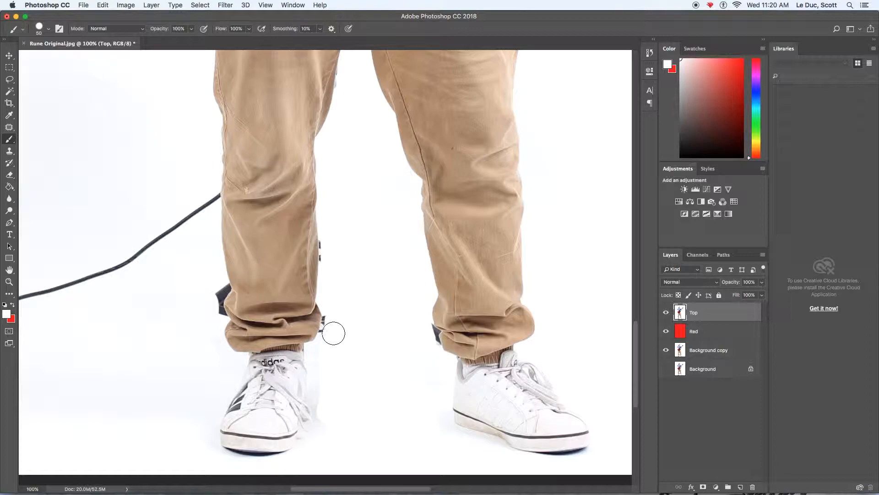
drag(214, 287, 210, 314)
mouse_move(203, 429)
mouse_down()
mouse_move(196, 384)
mouse_move(149, 446)
mouse_move(171, 357)
mouse_move(137, 374)
mouse_up()
Enlarge the brush to 100 px and paint white over the cable and the surrounding grey background beside the legs.
key(bracketright)
key(bracketright)
key(bracketright)
key(bracketright)
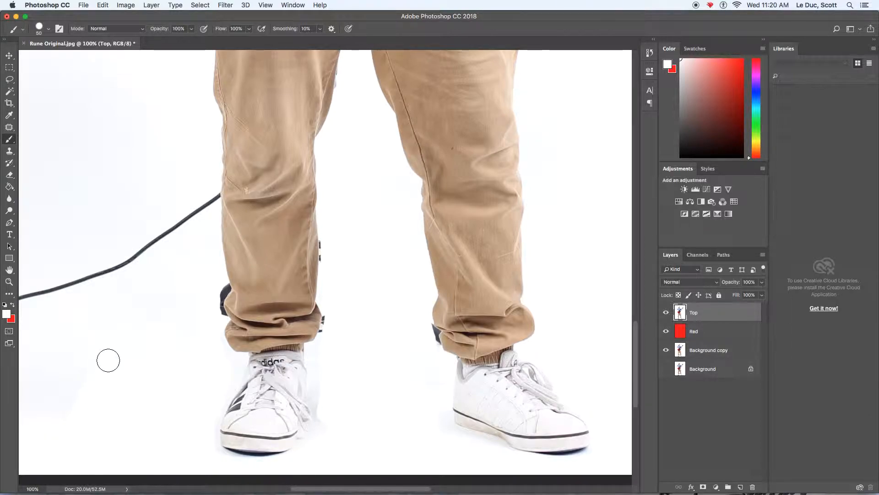
key(bracketright)
mouse_move(94, 366)
mouse_down()
mouse_move(67, 375)
mouse_move(55, 353)
mouse_move(53, 375)
mouse_move(27, 217)
mouse_move(10, 307)
mouse_move(33, 258)
mouse_move(69, 284)
mouse_move(104, 257)
mouse_move(118, 279)
mouse_move(104, 282)
mouse_move(137, 219)
mouse_move(193, 198)
mouse_move(129, 180)
mouse_move(75, 211)
mouse_move(35, 180)
mouse_move(29, 188)
mouse_move(54, 177)
mouse_move(79, 195)
mouse_move(61, 206)
mouse_move(61, 186)
mouse_up()
Examine the retouched background around the guitarist up close and across the whole photo at 25%.
scroll(61, 186, up, 5)
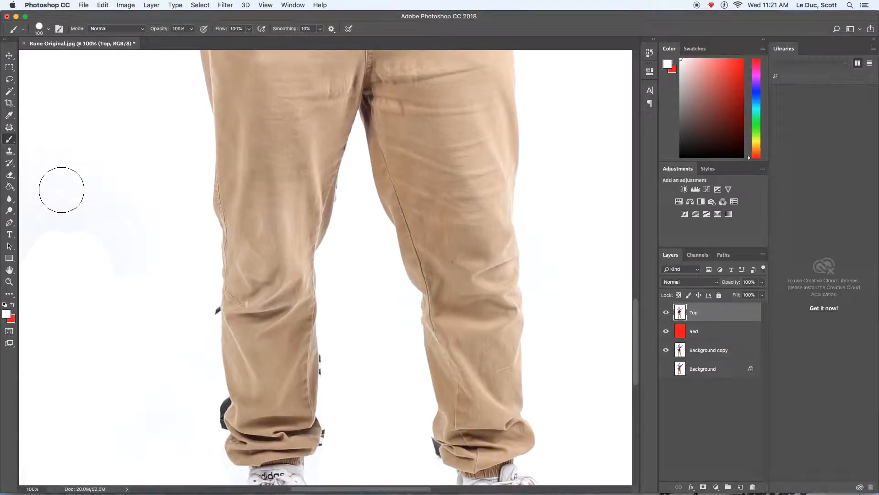
click(8, 281)
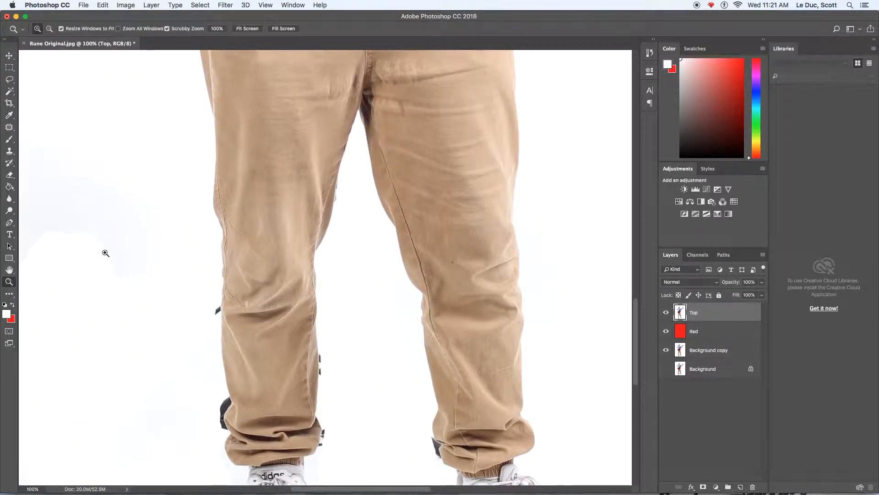
alt+click(106, 250)
alt+click(96, 247)
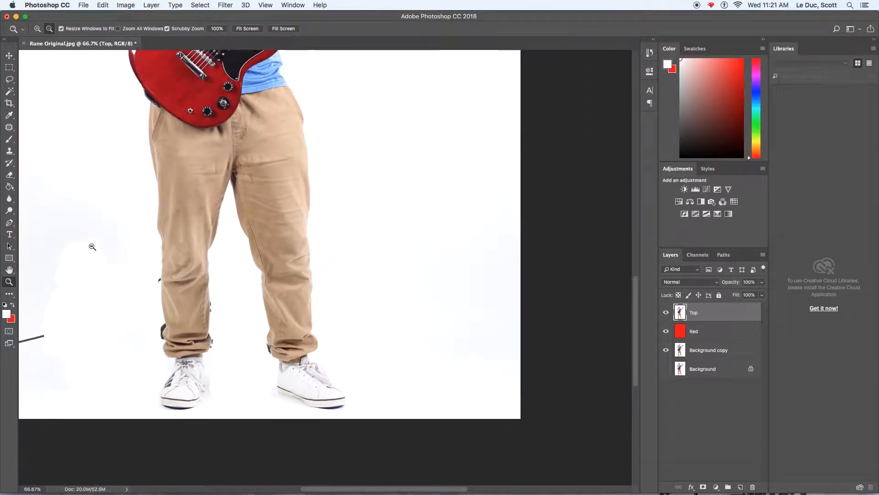
alt+click(57, 246)
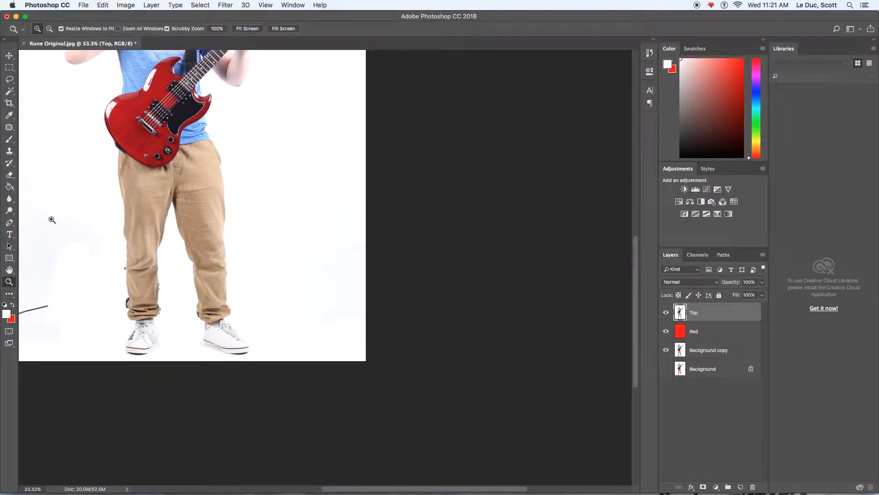
scroll(187, 202, up, 8)
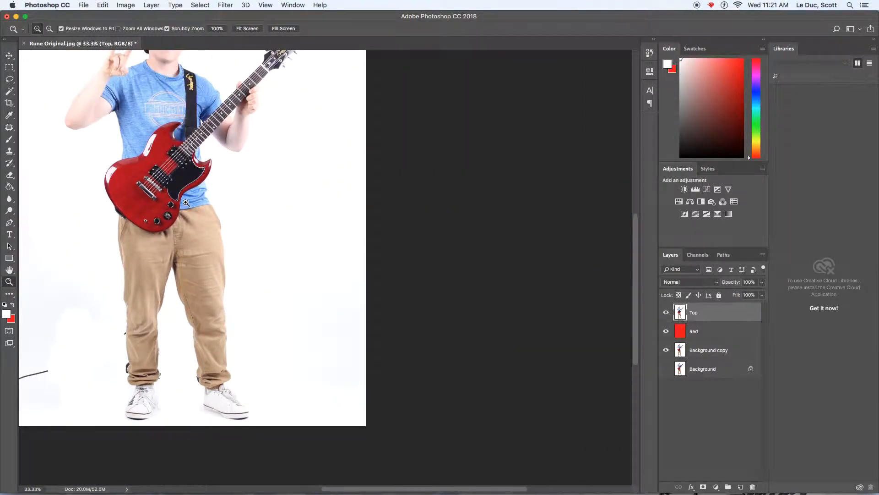
click(158, 183)
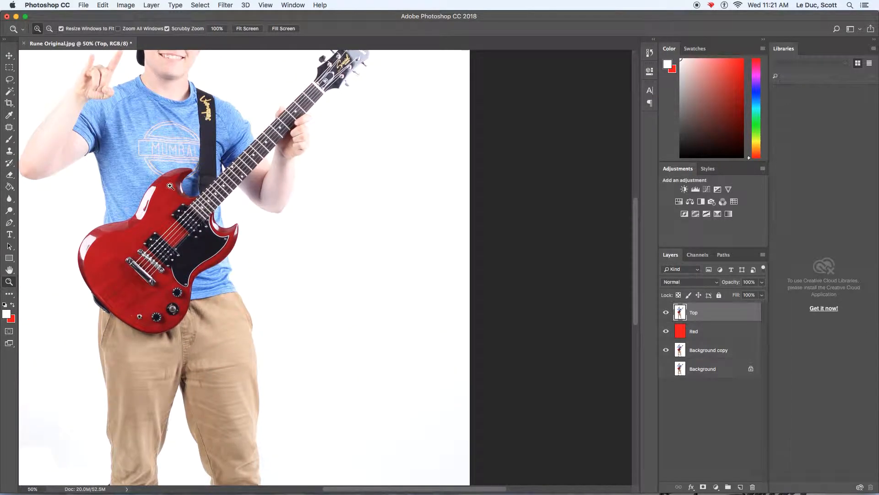
alt+click(187, 187)
alt+click(165, 187)
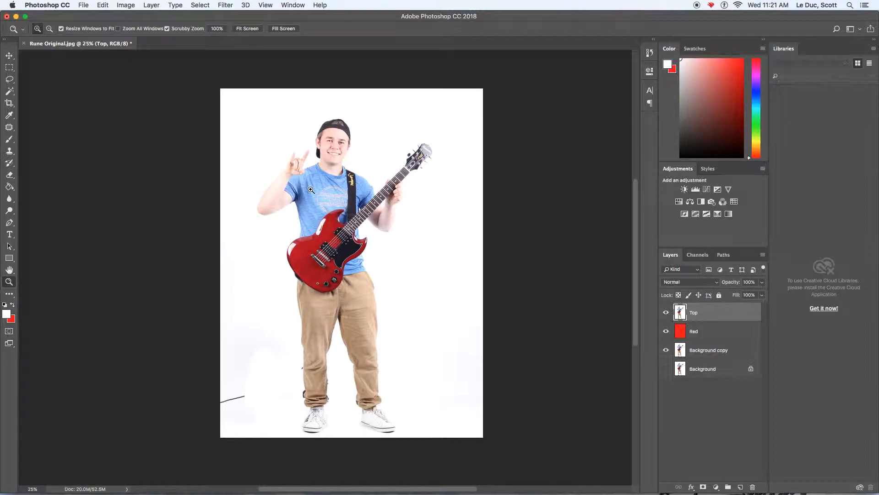
Select the white background on the raised-hand side of the guitarist with the Quick Selection tool.
click(11, 92)
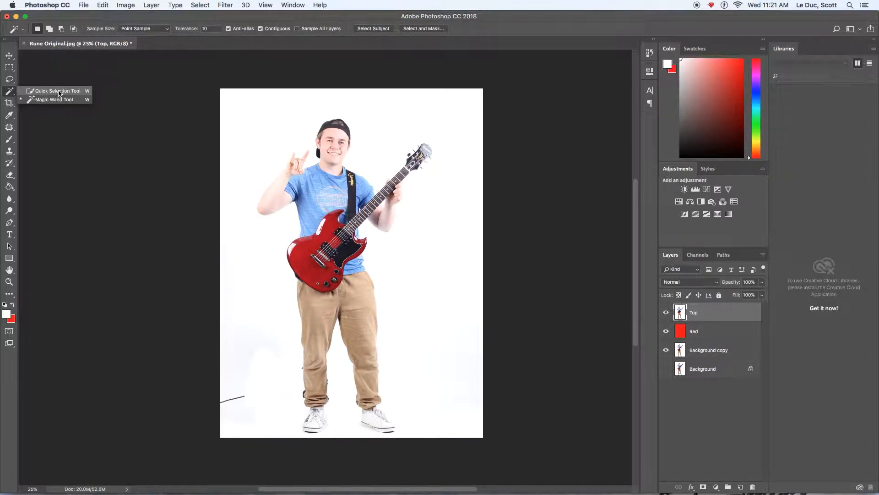
click(59, 91)
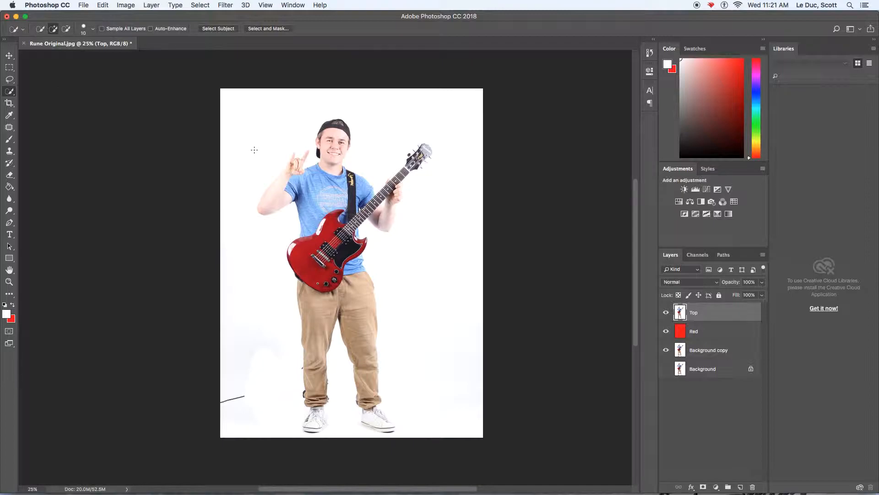
drag(239, 219, 250, 259)
Hide the Background copy layer and try deleting the selected background from the Top layer, then undo the deletion.
key(z)
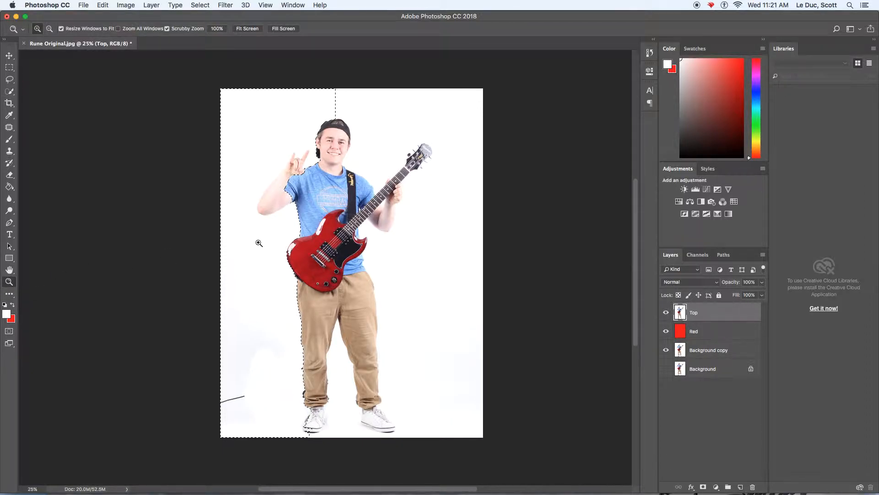
click(258, 242)
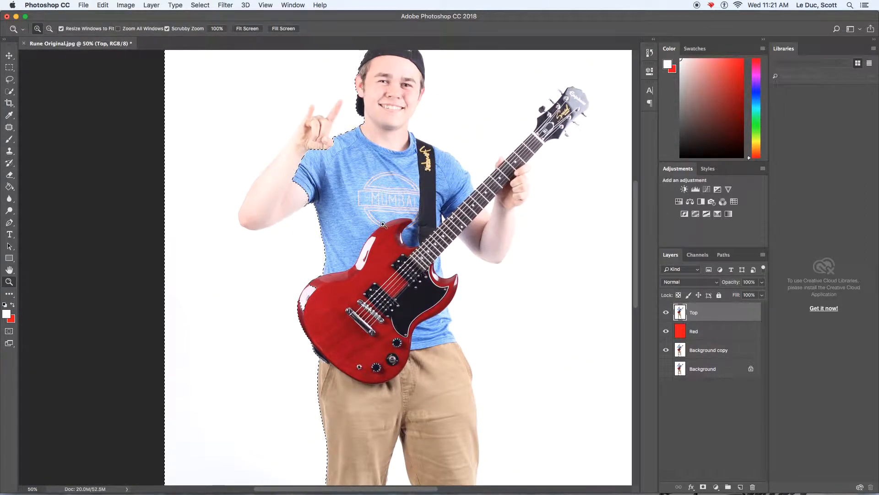
click(666, 351)
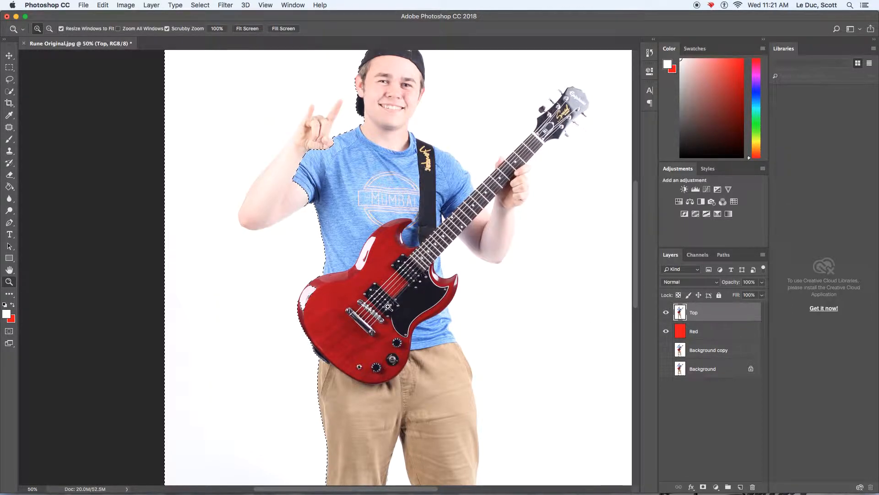
key(Delete)
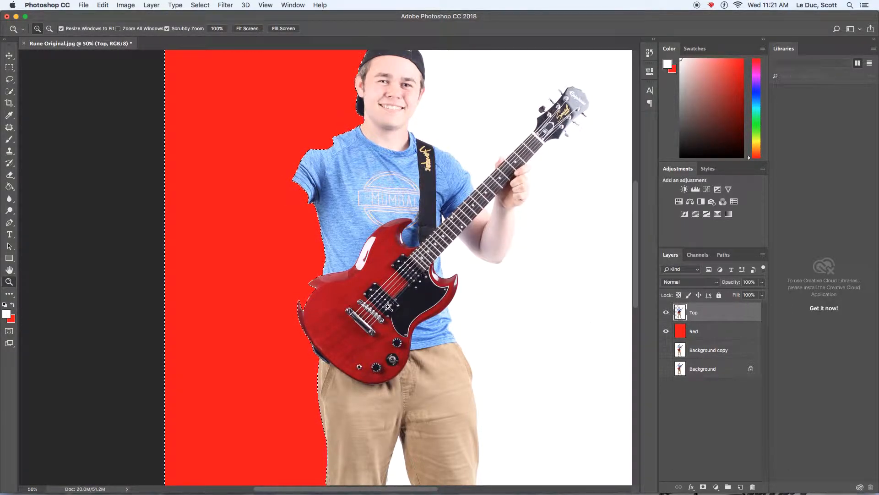
key(super+z)
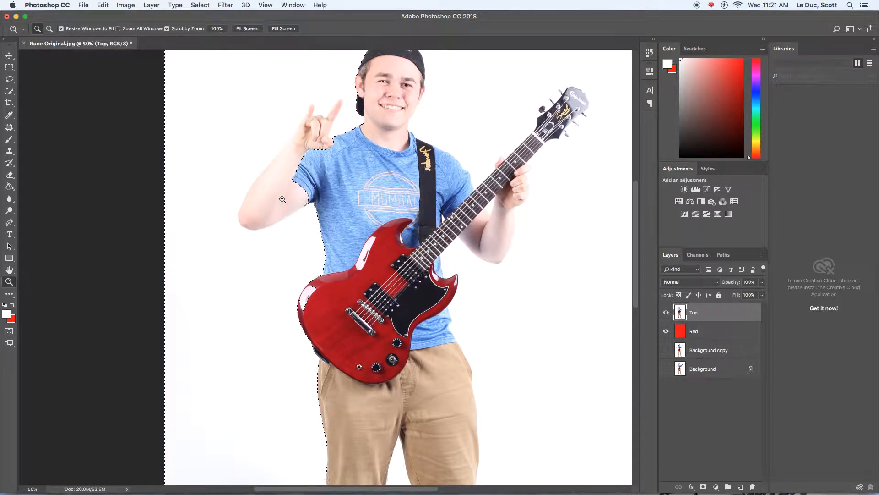
Subtract the raised arm and hand from the background selection with the Quick Selection tool.
click(9, 91)
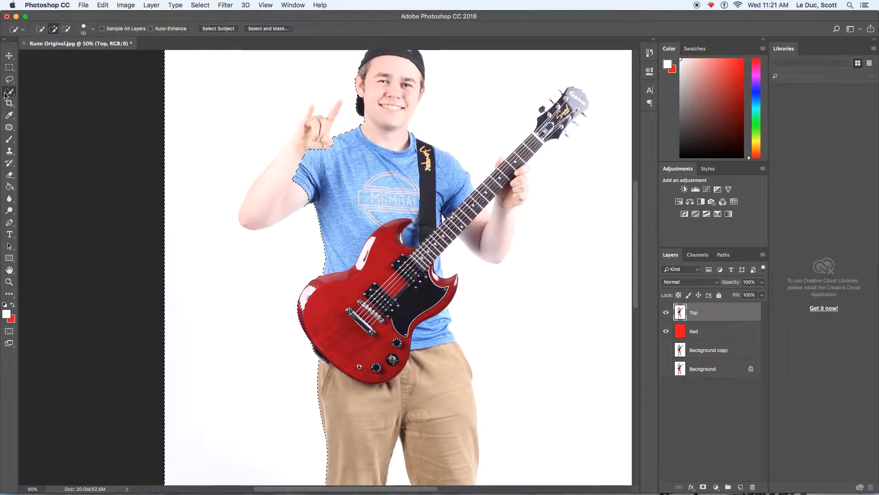
key(alt)
drag(284, 184, 289, 163)
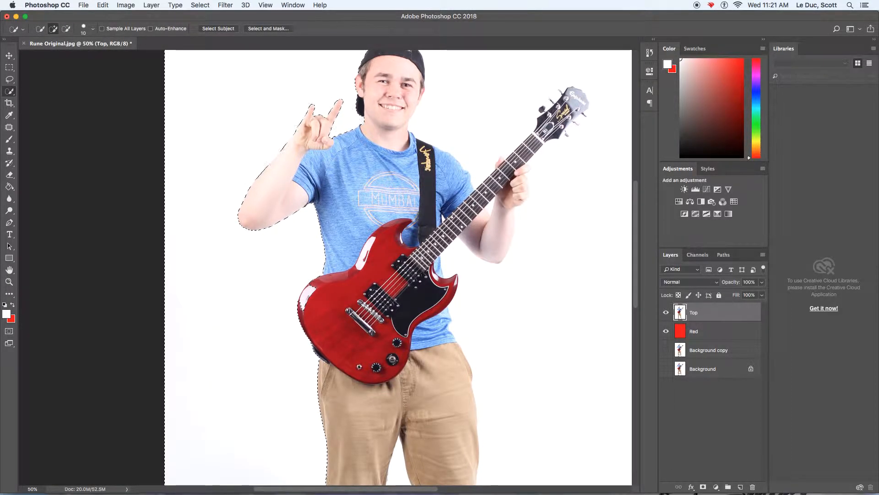
Extend the background selection around the head, the guitar headstock and down the guitar-neck side of the figure.
scroll(438, 267, up, 2)
scroll(398, 267, up, 2)
mouse_move(403, 103)
mouse_down()
mouse_move(431, 114)
mouse_move(454, 192)
mouse_up()
drag(573, 110, 580, 58)
mouse_move(620, 174)
mouse_down()
mouse_move(601, 204)
mouse_move(583, 378)
mouse_up()
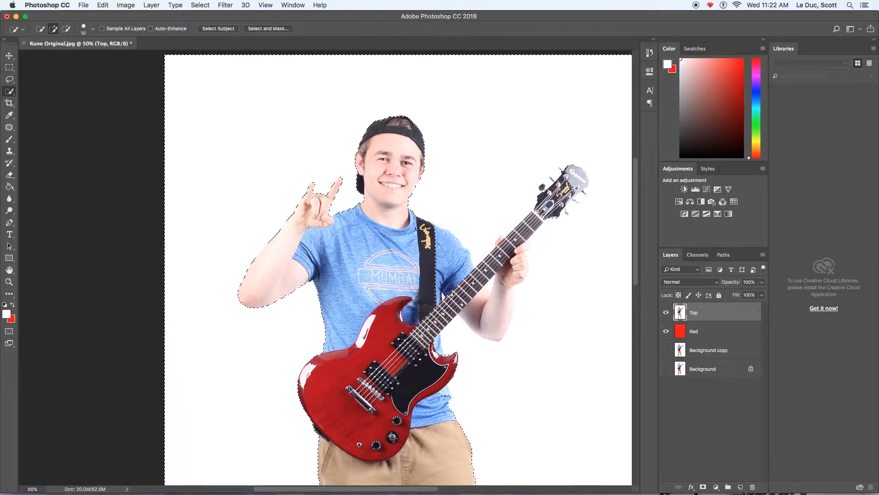
Check the selection edge around the legs and review the Quick Selection brush settings.
scroll(583, 379, down, 10)
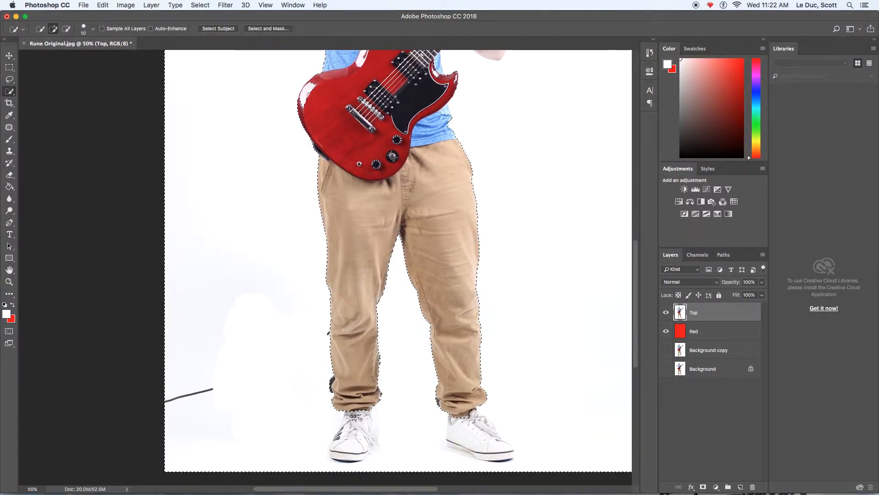
scroll(399, 261, down, 3)
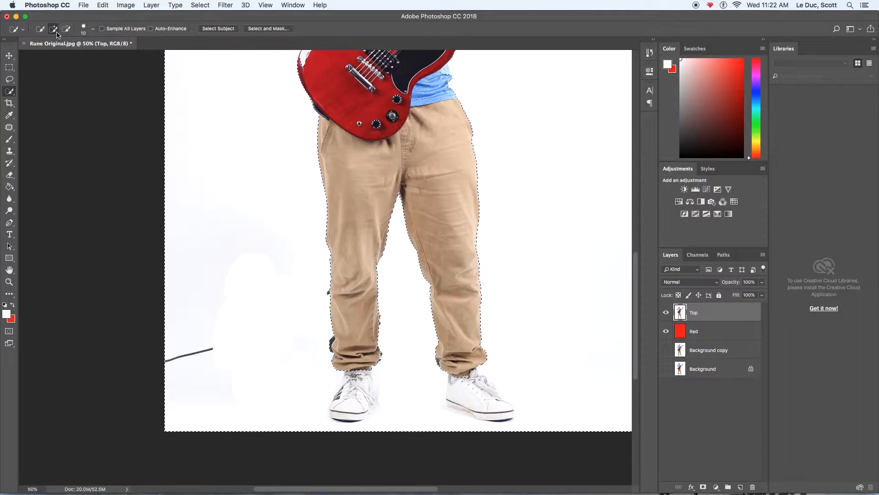
click(93, 30)
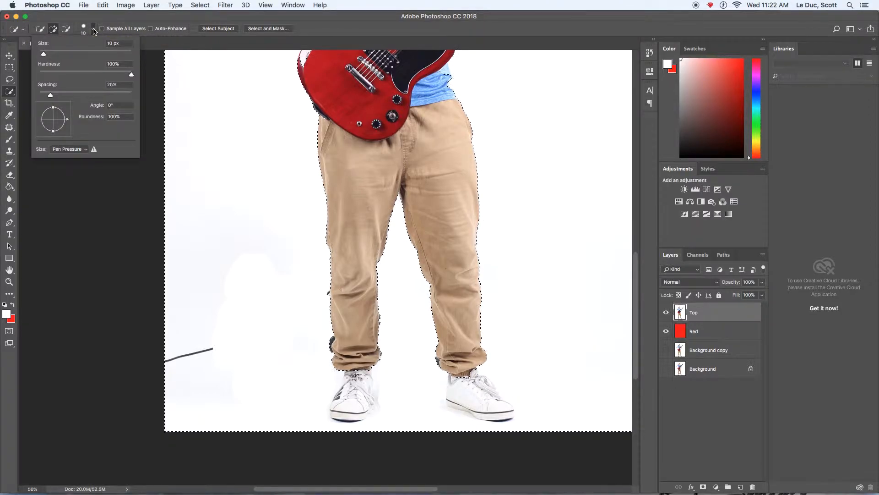
click(94, 30)
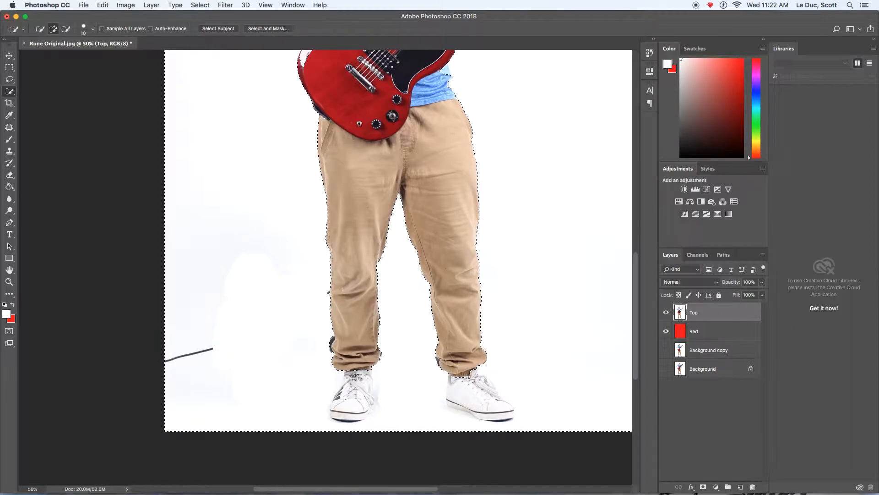
Subtract the hand and forearm holding the guitar neck from the background selection.
scroll(399, 265, up, 5)
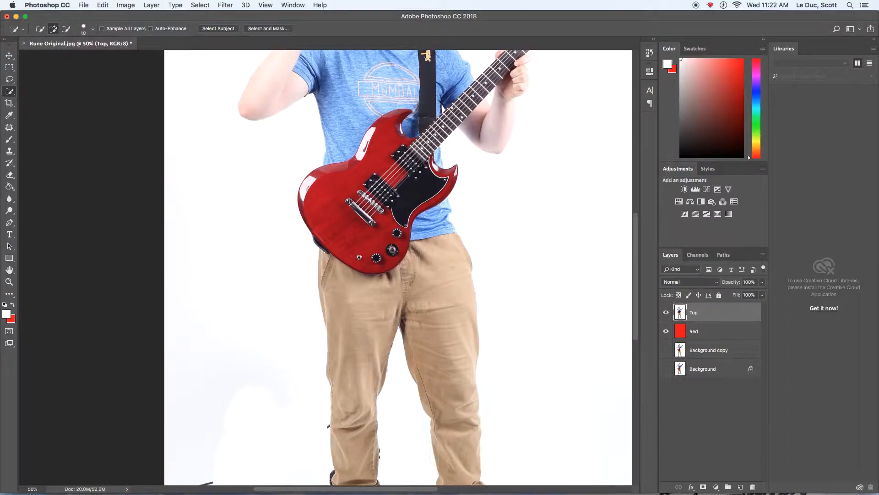
scroll(399, 266, up, 5)
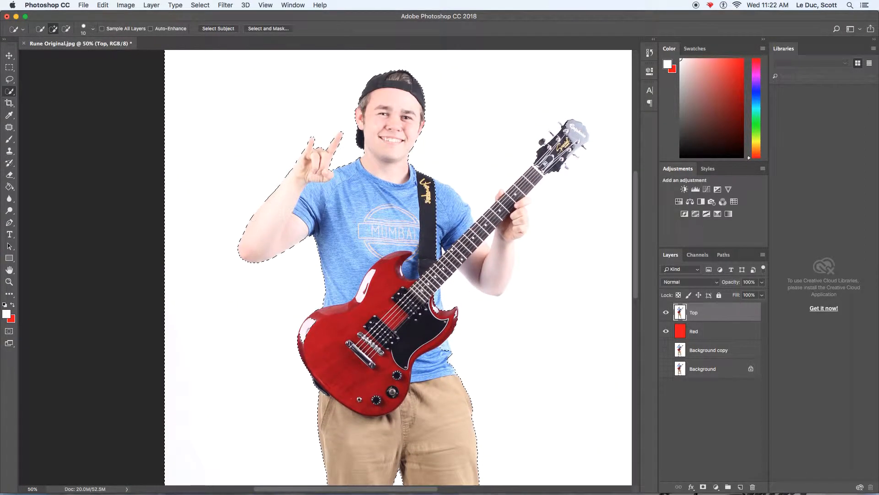
key(alt)
alt+click(510, 222)
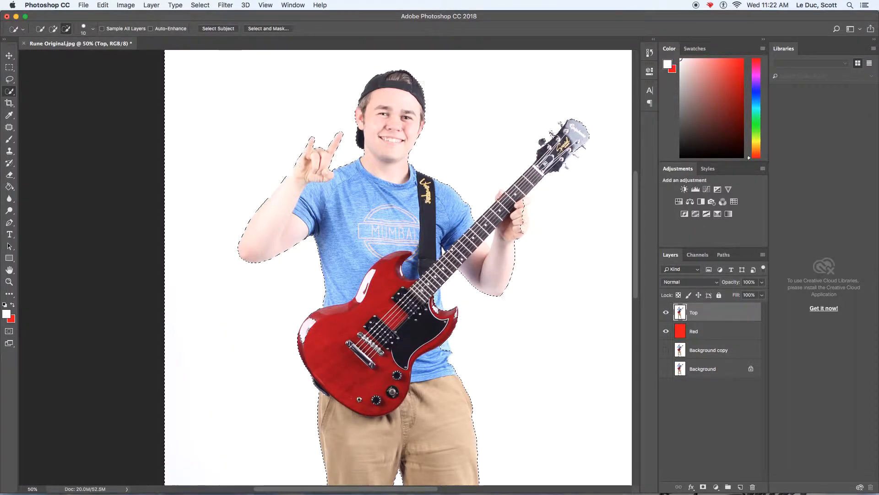
Discard the background selection using the Rectangular Marquee tool and look over the figure from head to trouser cuffs.
scroll(398, 265, down, 5)
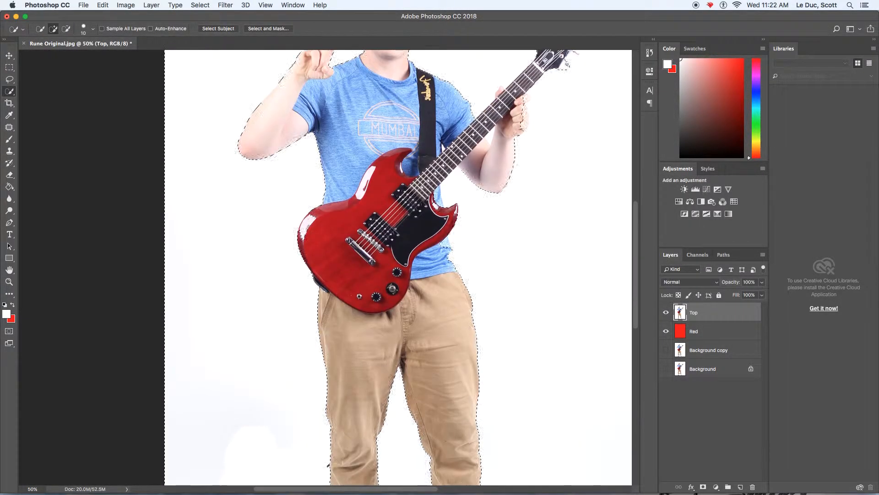
scroll(398, 265, down, 5)
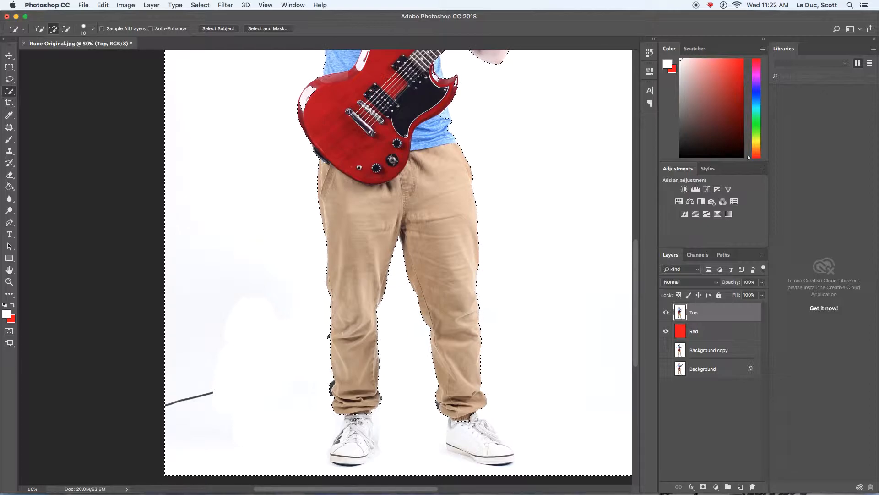
click(9, 67)
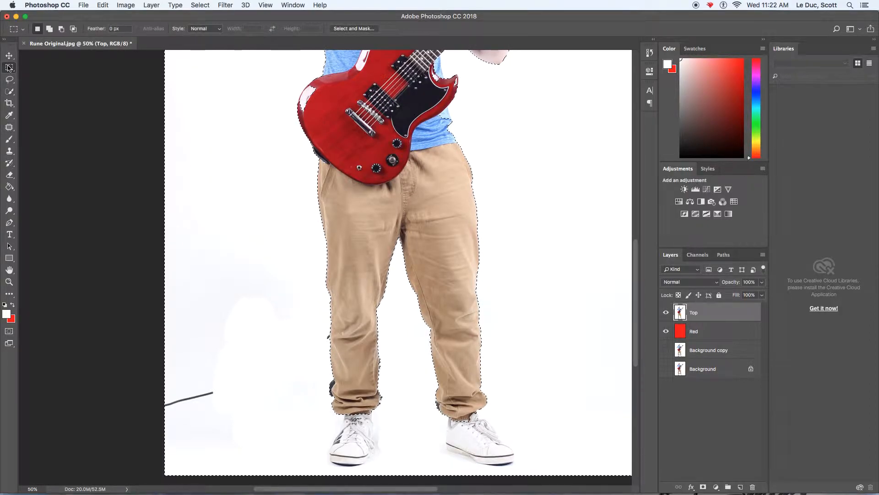
click(254, 135)
scroll(312, 278, up, 8)
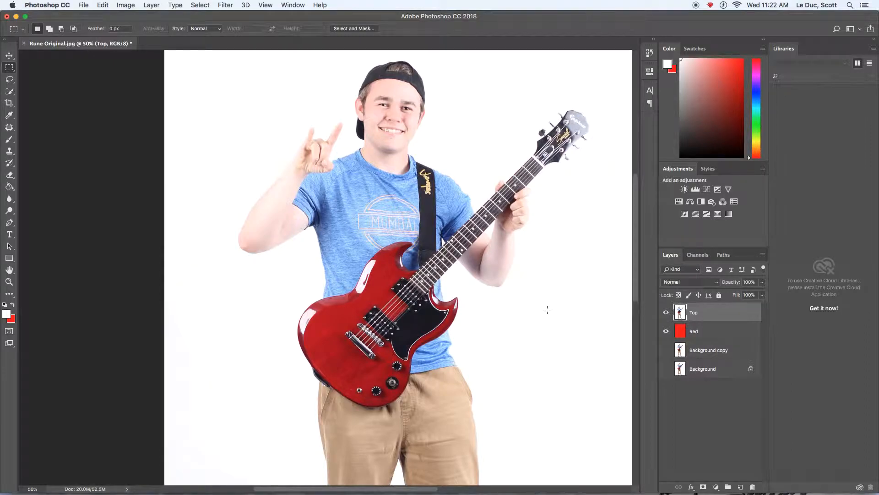
scroll(545, 309, down, 8)
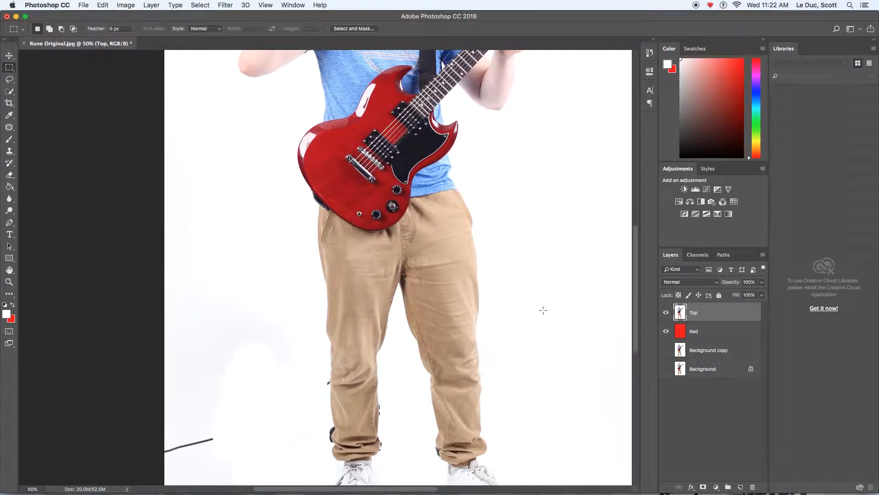
Paint white over the cable and grey background patches around the legs and lower image corners with a hard 200 px brush.
scroll(518, 305, down, 2)
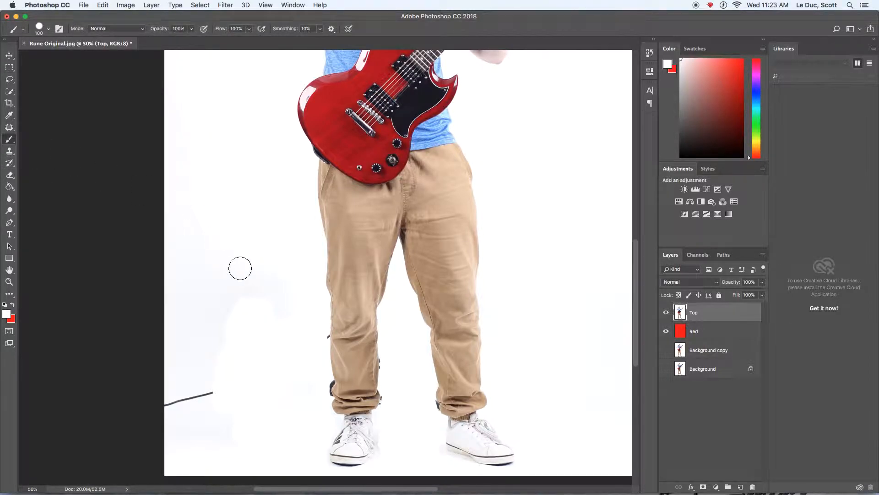
key(bracketright)
key(bracketright)
key(bracketright)
key(bracketright)
click(48, 29)
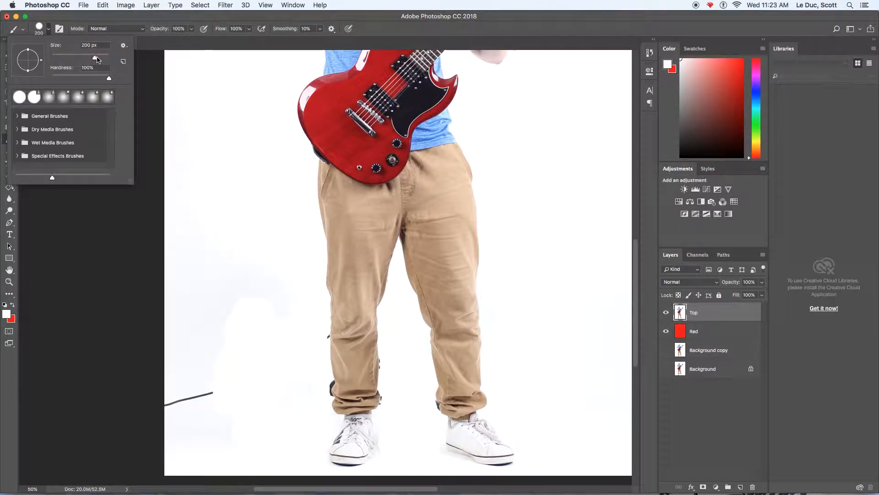
click(202, 132)
mouse_move(200, 387)
mouse_down()
mouse_move(193, 389)
mouse_move(158, 343)
mouse_move(184, 359)
mouse_move(234, 235)
mouse_move(259, 282)
mouse_move(283, 287)
mouse_move(290, 333)
mouse_move(179, 487)
mouse_up()
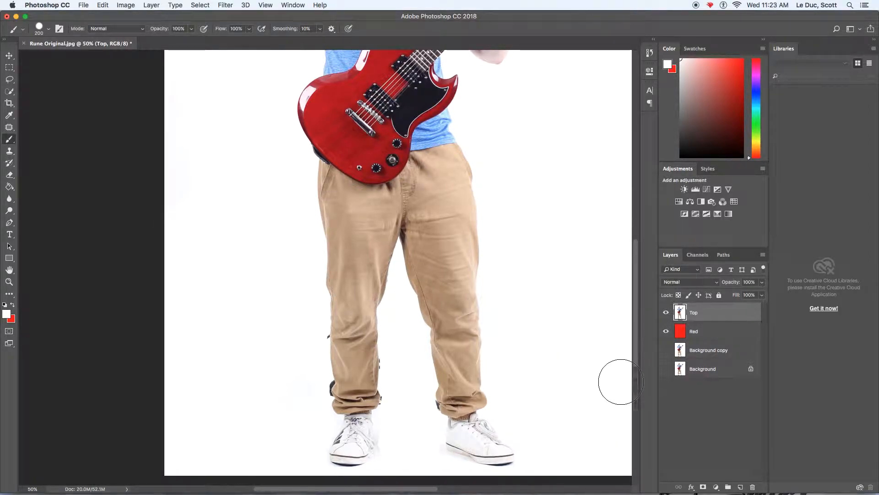
mouse_move(618, 474)
mouse_down()
mouse_move(557, 324)
mouse_move(573, 442)
mouse_move(576, 183)
mouse_move(592, 280)
mouse_move(600, 136)
mouse_move(632, 239)
mouse_move(629, 57)
mouse_move(609, 203)
mouse_move(555, 238)
mouse_move(567, 392)
mouse_move(583, 394)
mouse_move(535, 481)
mouse_up()
Reduce the brush to 80 px and paint out the dark mark sticking out beside the knee.
key(bracketleft)
key(bracketleft)
key(bracketleft)
key(bracketleft)
key(bracketleft)
Paint the remaining dark speck at the knee's outer edge white with a 50 px brush.
click(9, 282)
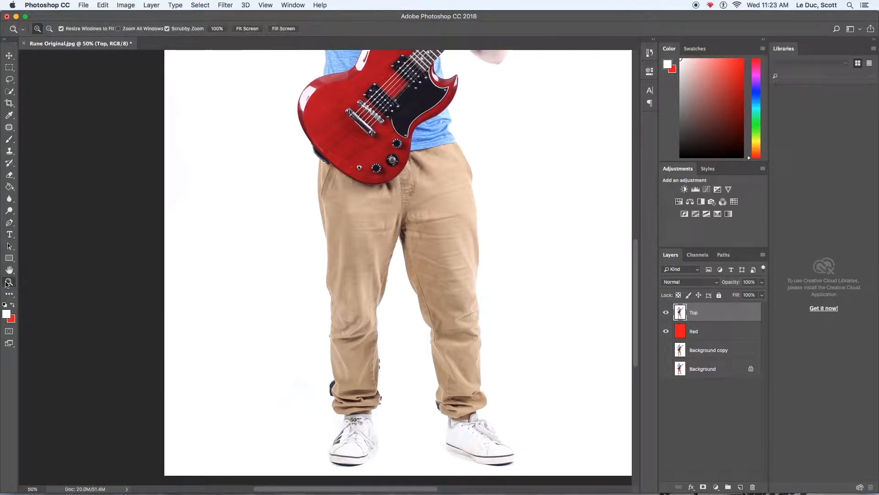
click(334, 326)
click(332, 335)
click(332, 335)
scroll(339, 339, down, 2)
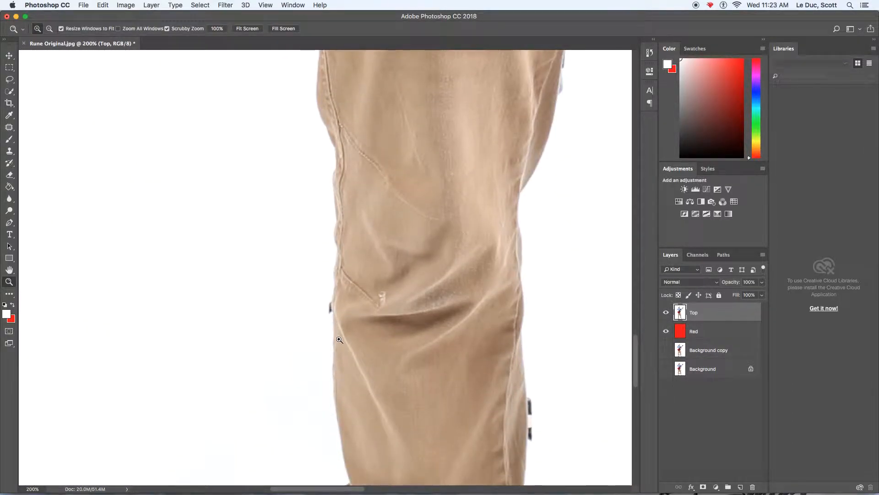
scroll(339, 339, down, 2)
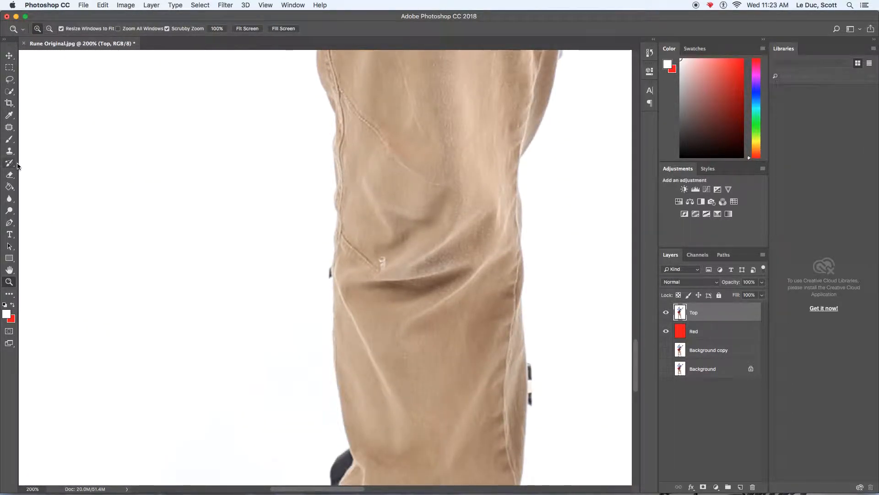
click(9, 140)
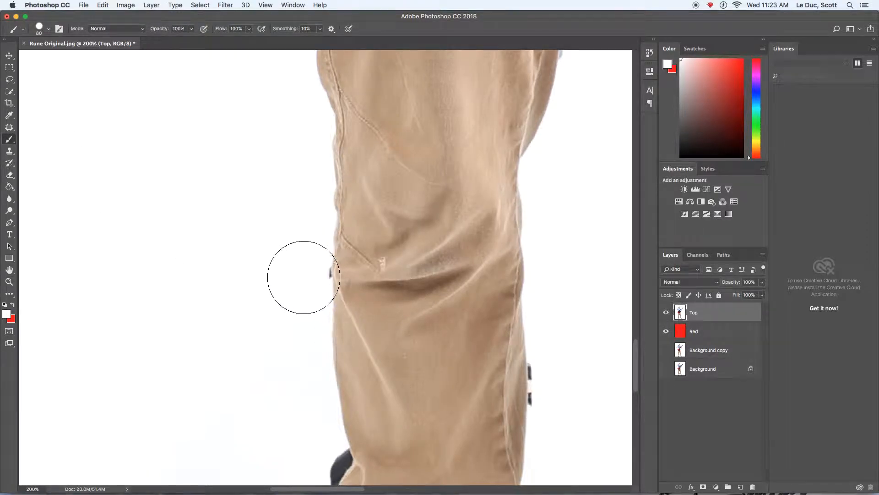
key(bracketleft)
key(bracketleft)
key(bracketleft)
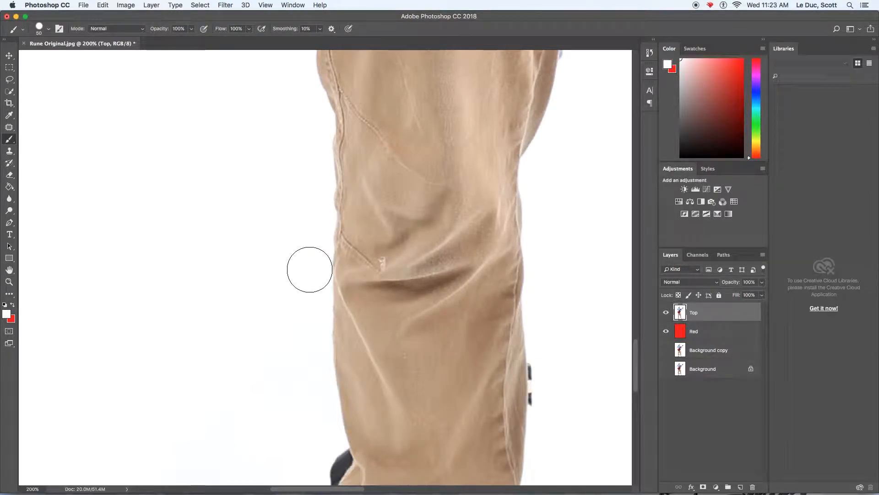
Paint white along the outer side of the dark object above the trouser cuff with a 25 px brush.
scroll(305, 317, down, 5)
key(bracketleft)
key(bracketleft)
key(bracketleft)
key(bracketleft)
key(bracketleft)
drag(324, 333, 339, 333)
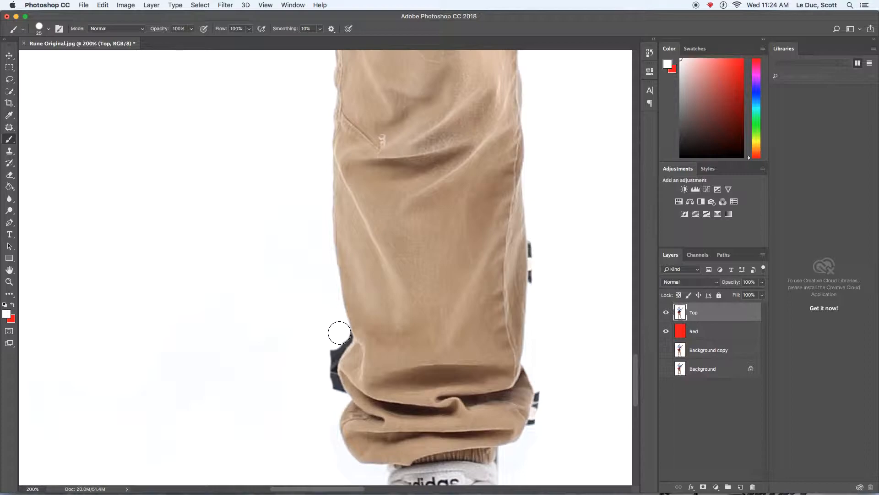
Trim the dark object close to the cuff's outer edge with a 10 px white brush.
key(bracketleft)
key(bracketleft)
key(bracketleft)
drag(336, 355, 333, 375)
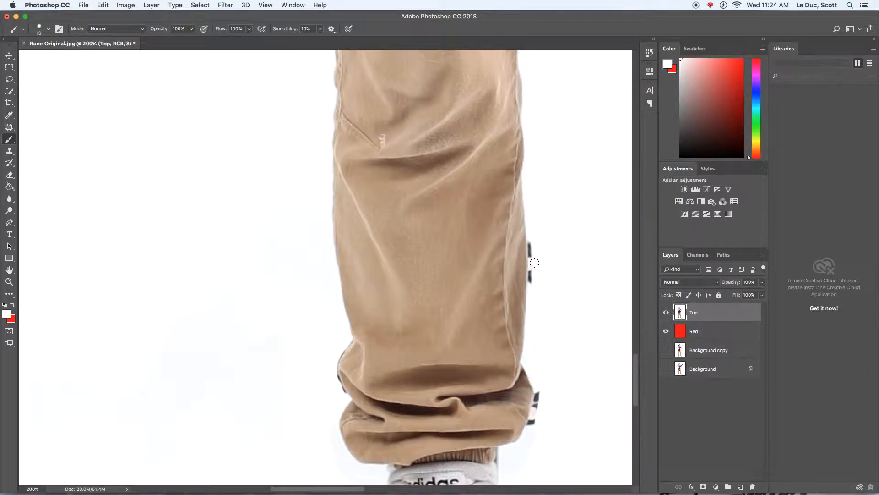
Select the two dark marks beside the inner lower leg with Quick Selection, fill them with white and deselect.
click(9, 91)
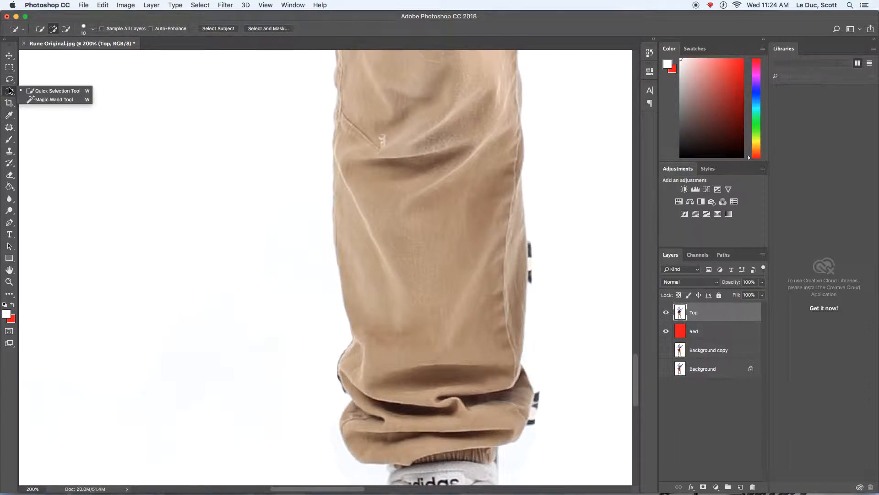
click(58, 91)
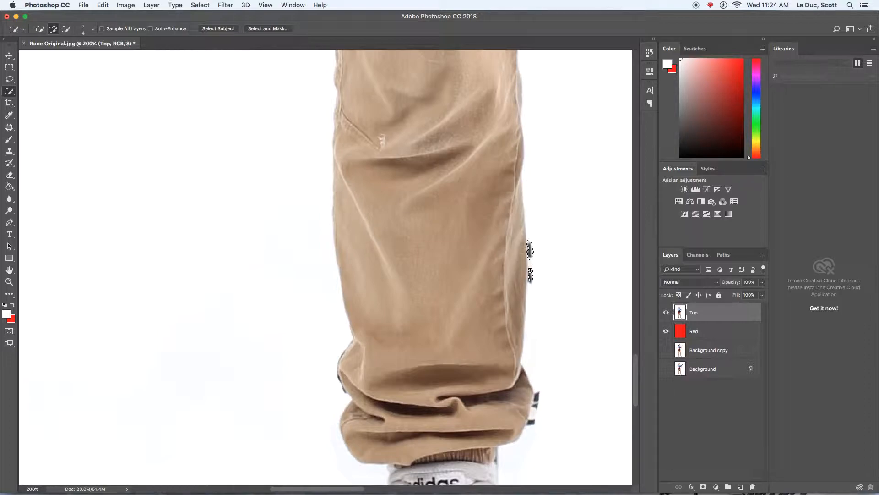
key(Delete)
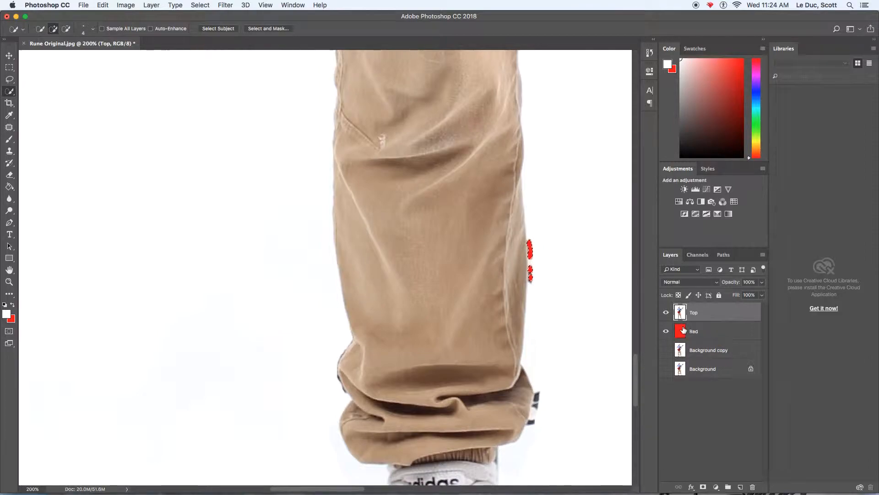
key(super+z)
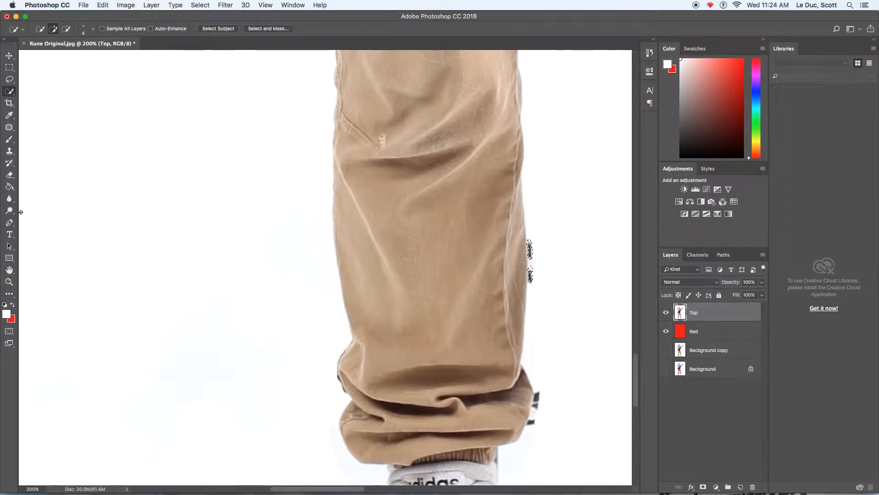
click(9, 187)
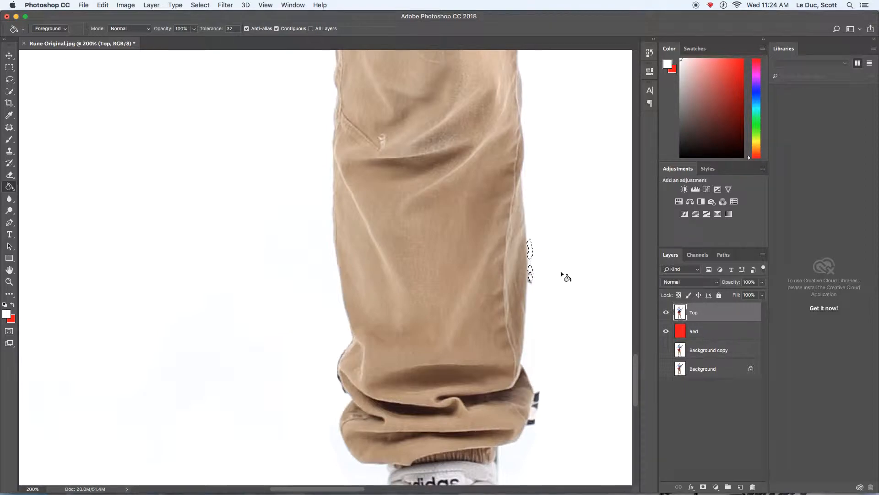
click(9, 67)
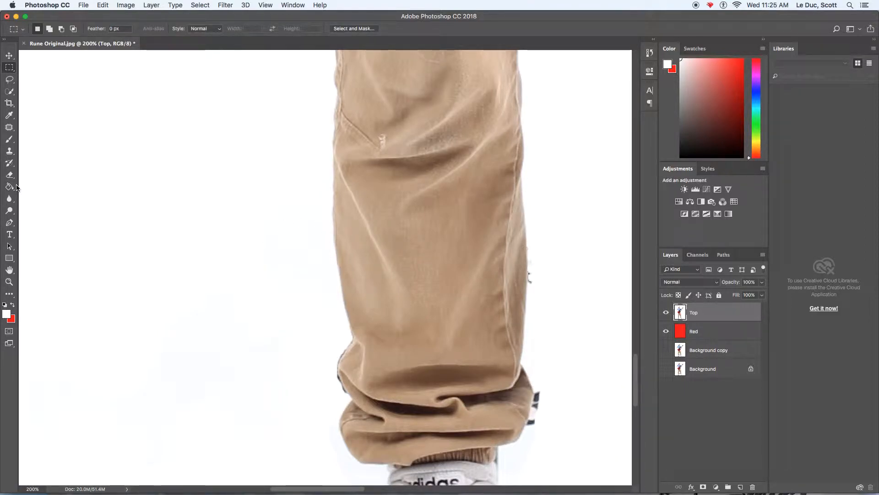
Paint white over the leftover specks beside the leg and the dark remnants on both sides of the cuff with a 10 px brush.
click(9, 140)
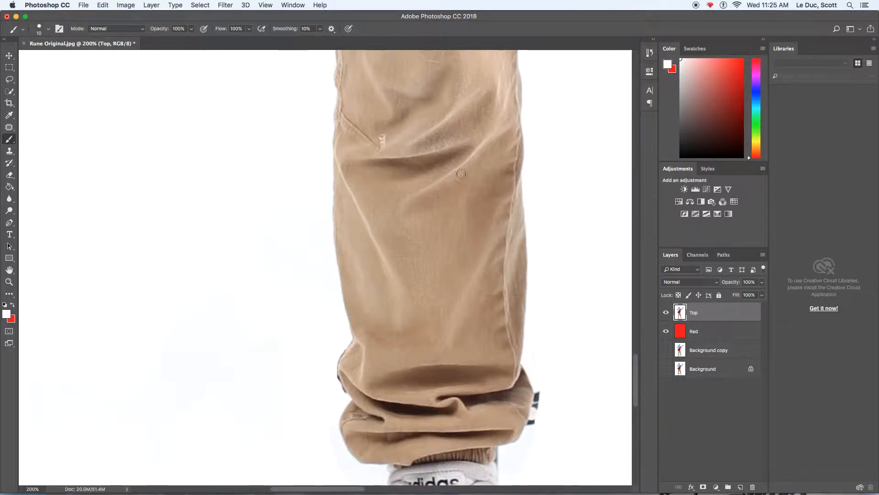
scroll(541, 280, down, 2)
scroll(542, 280, down, 5)
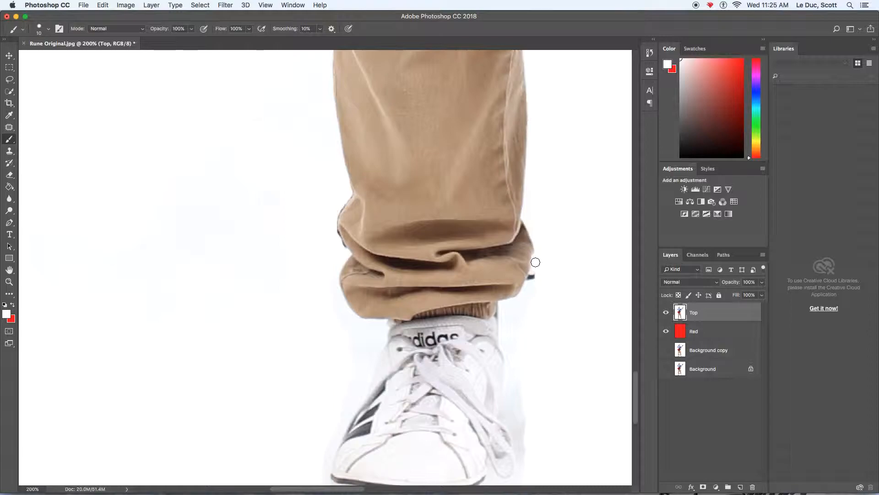
drag(533, 273, 533, 278)
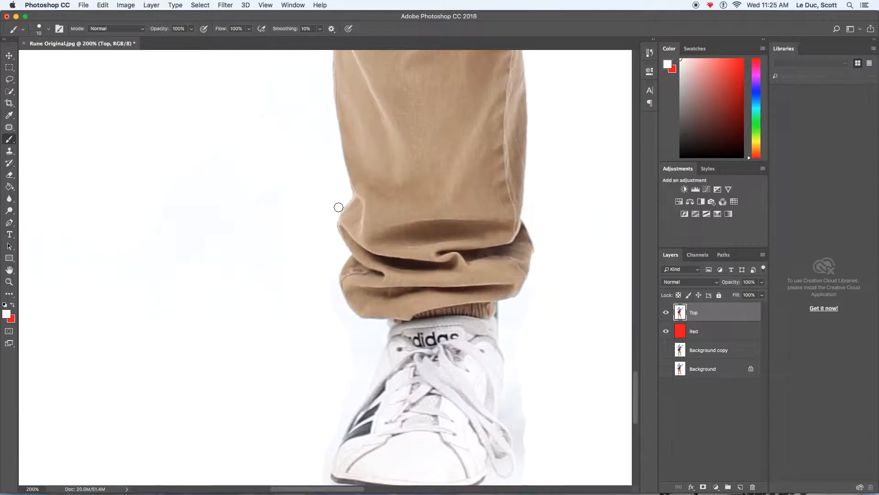
Check the cleaned background around the whole figure, then examine the cuffs and shoes at 200%.
double_click(9, 281)
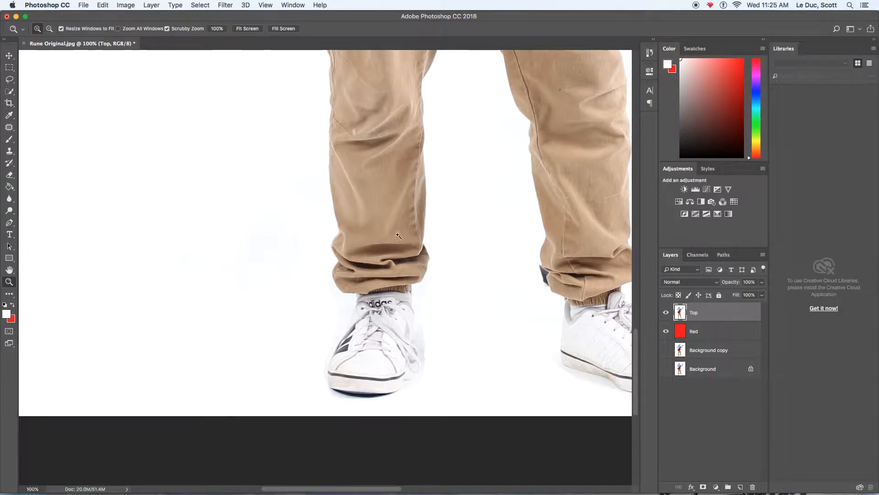
scroll(508, 233, up, 2)
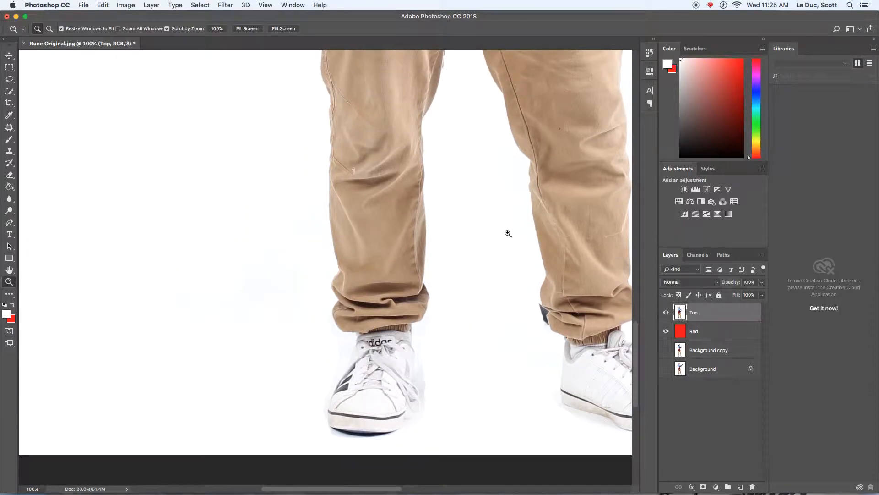
alt+click(479, 245)
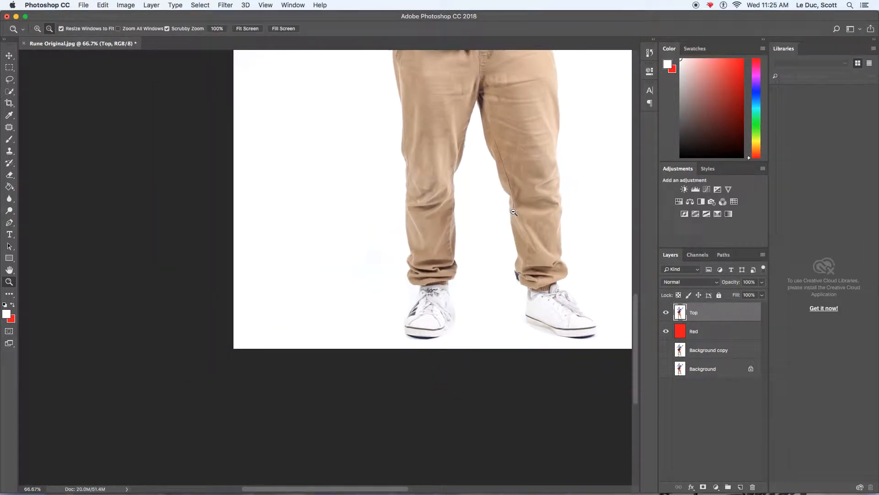
alt+click(554, 180)
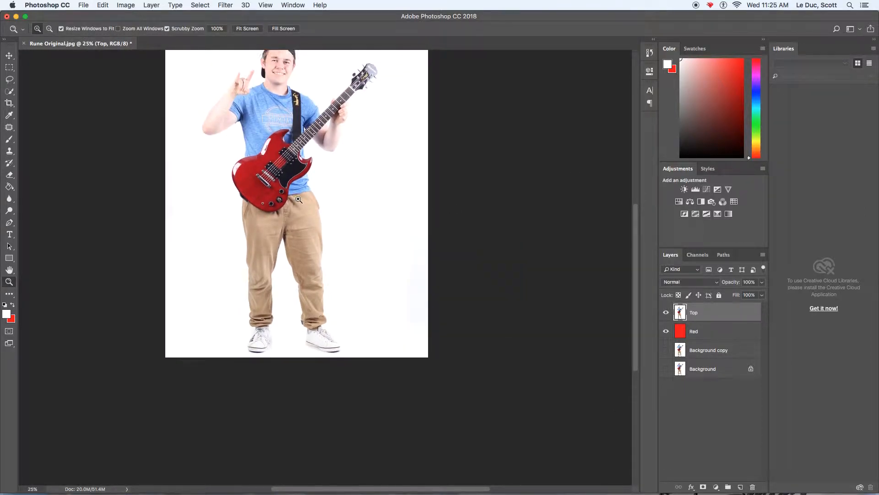
click(267, 266)
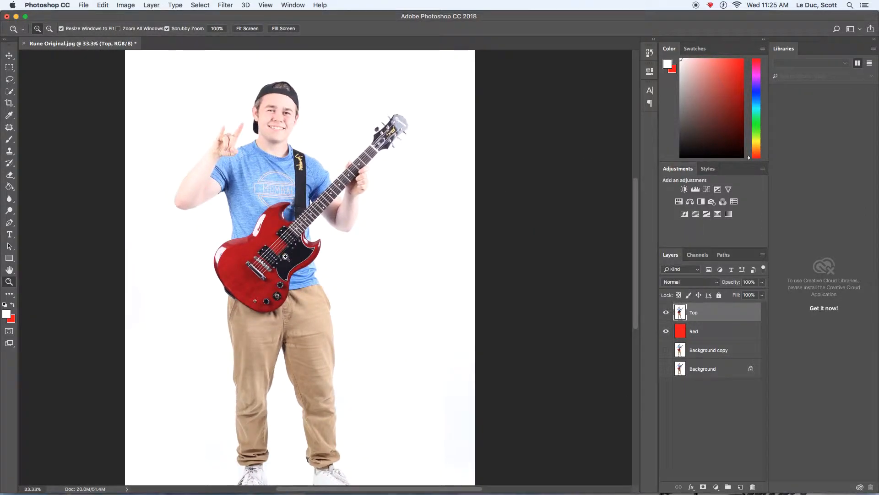
scroll(266, 268, down, 6)
click(283, 253)
click(274, 253)
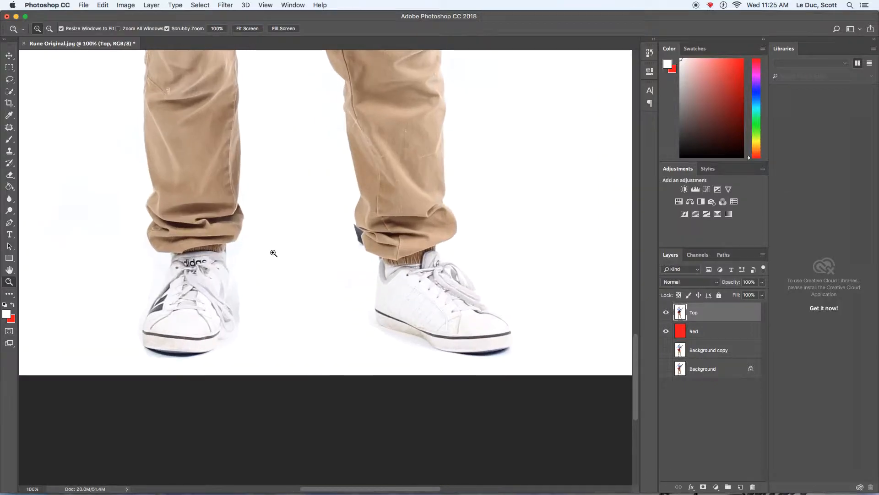
click(271, 257)
click(271, 257)
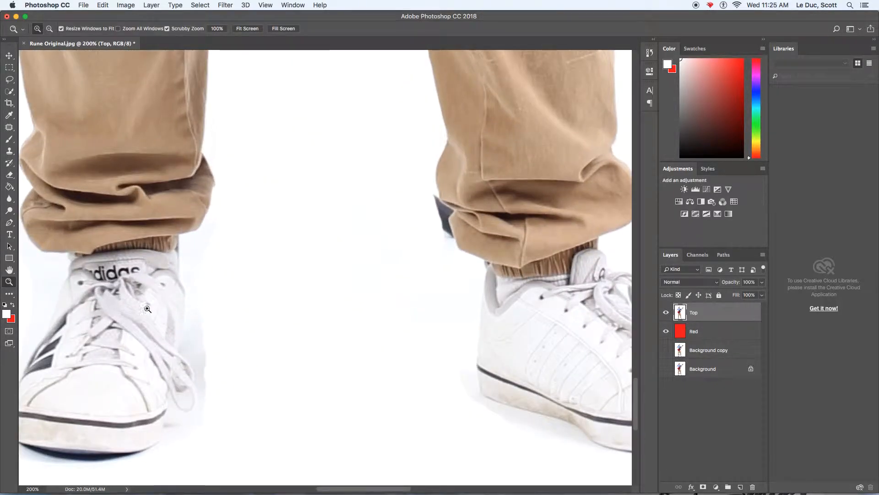
alt+click(109, 333)
click(79, 336)
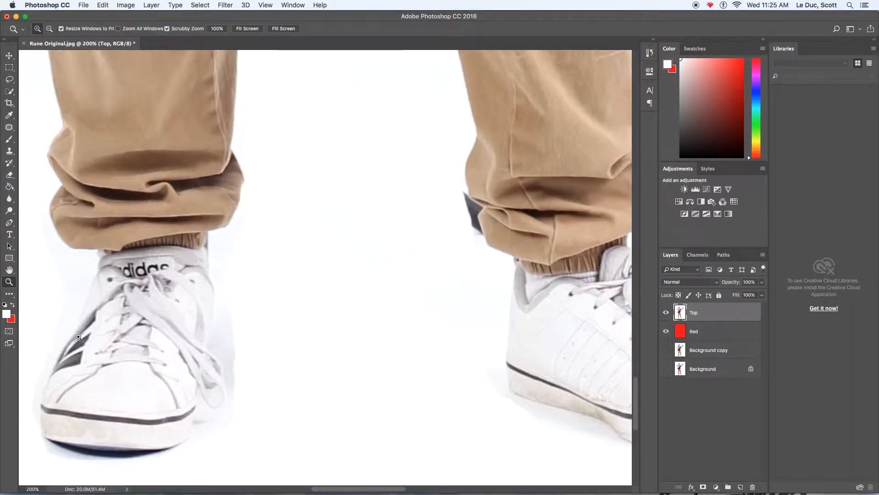
Select the grey shadow between the shoelaces and the trouser cuff with Quick Selection, keeping the shoe out of the selection.
right_click(11, 93)
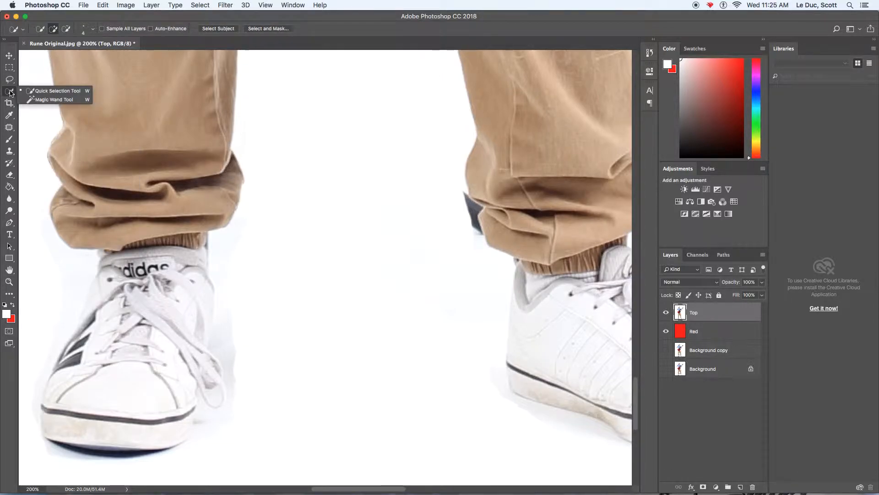
click(42, 89)
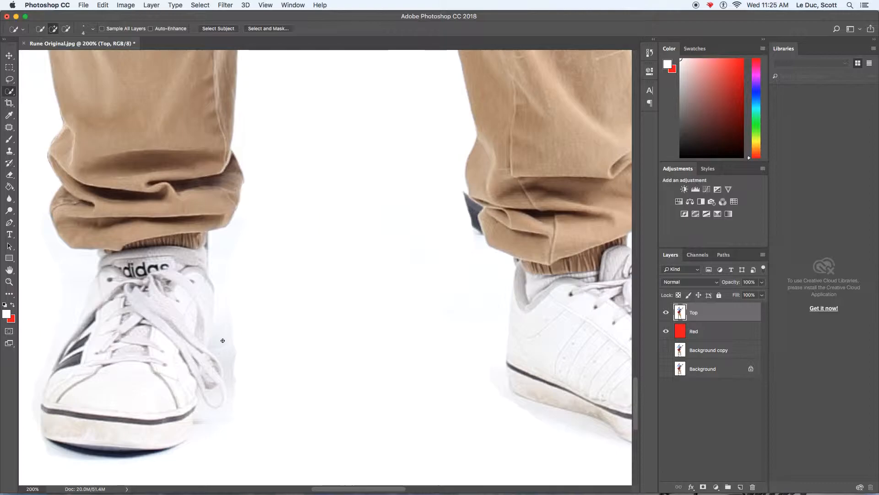
mouse_move(221, 344)
mouse_down()
mouse_move(227, 349)
mouse_move(211, 351)
mouse_move(209, 366)
mouse_move(199, 358)
mouse_up()
key(alt)
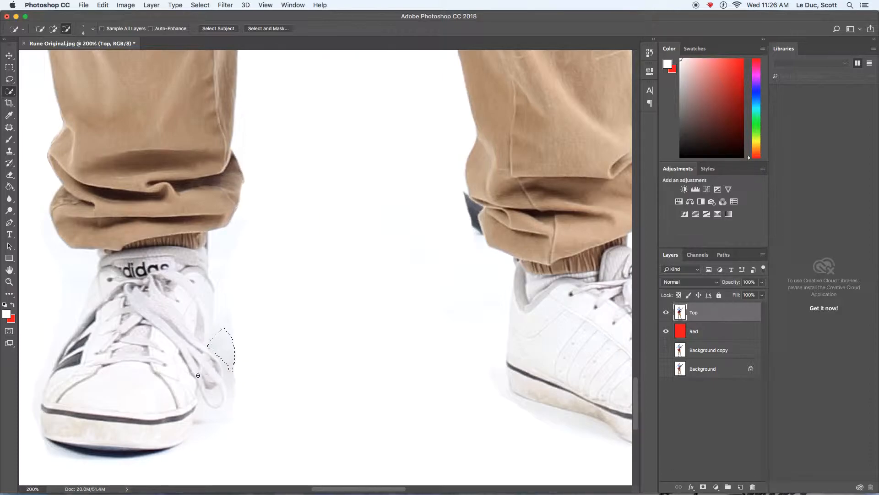
drag(217, 317, 221, 294)
mouse_move(221, 253)
mouse_down()
mouse_move(216, 270)
mouse_move(135, 296)
mouse_up()
drag(192, 267, 171, 252)
mouse_move(213, 279)
mouse_down()
mouse_move(218, 237)
mouse_move(245, 221)
mouse_up()
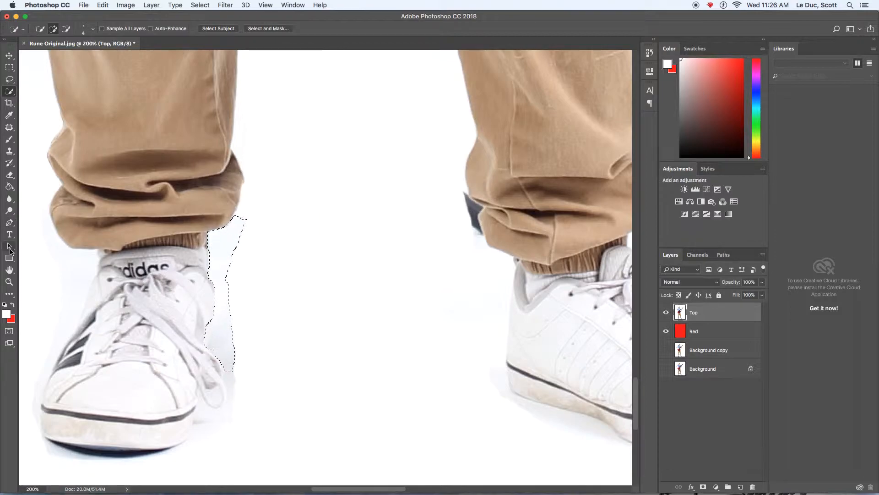
Fill the selected shadow beside the shoe with white using the Paint Bucket and deselect.
click(9, 187)
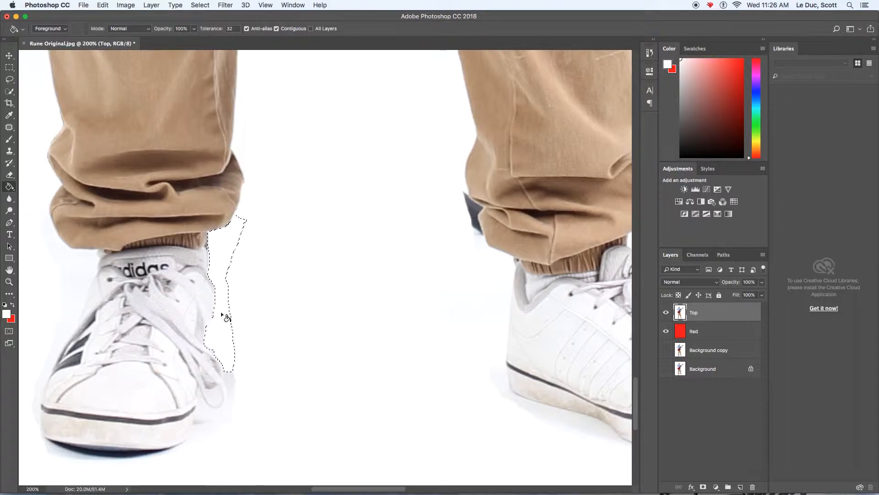
click(9, 68)
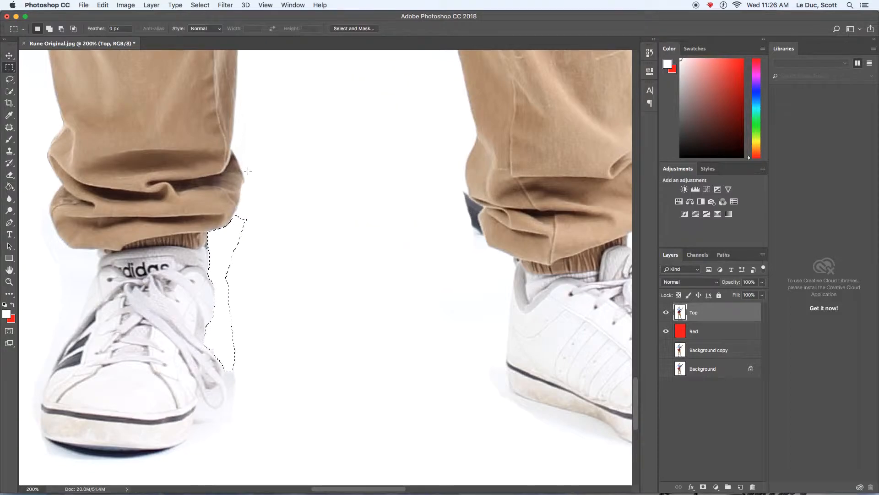
click(281, 214)
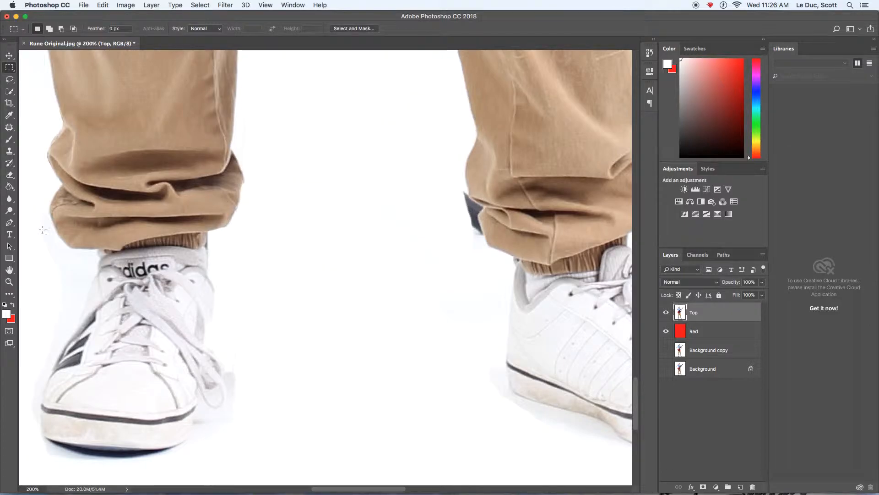
Paint white over the faint shadows around the front-facing shoe and its laces with a 25 px brush.
click(10, 140)
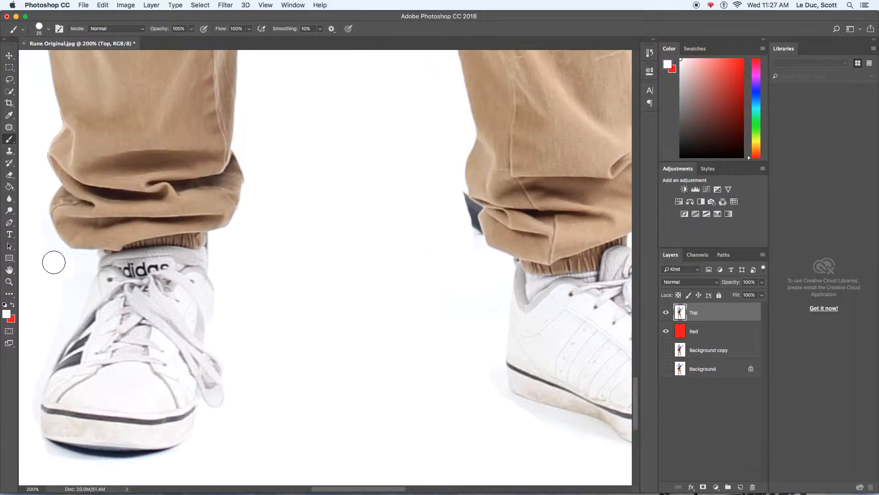
key(bracketright)
key(bracketright)
key(bracketright)
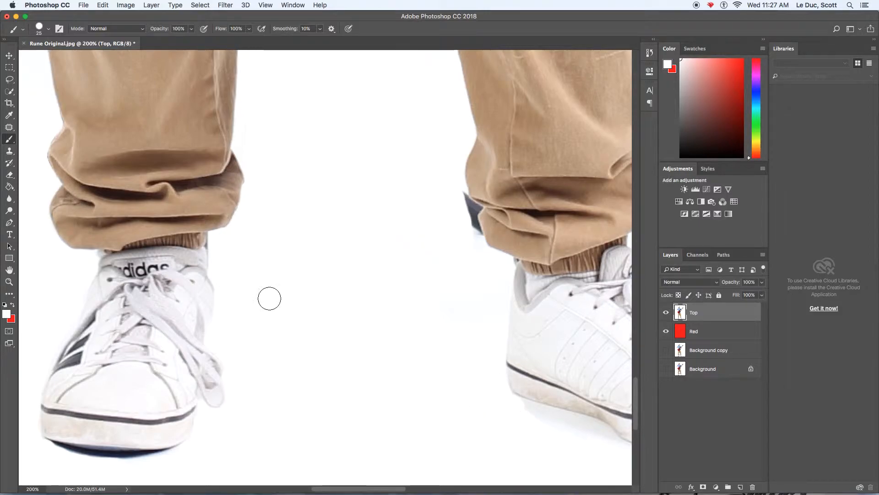
Paint white over the dark remnant beside the other trouser cuff, finishing along the fabric edge with a 7 px brush.
click(460, 203)
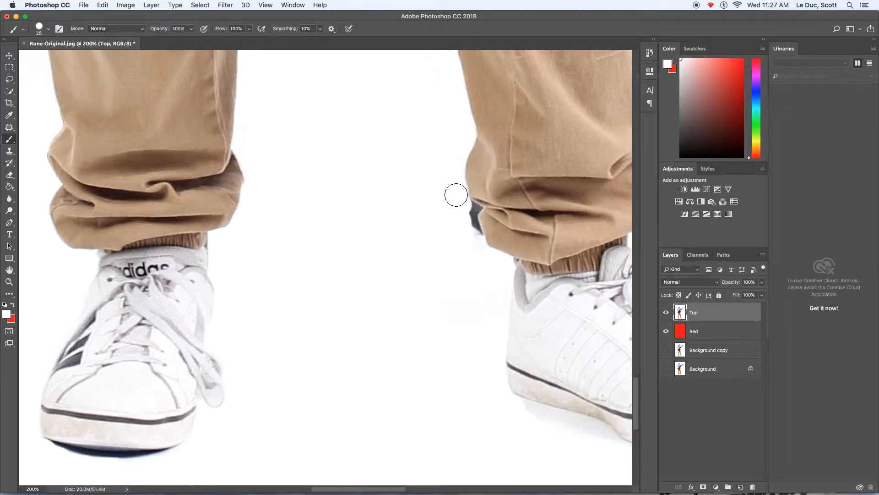
key([)
key([)
key([)
key([)
key([)
key([)
drag(467, 202, 479, 236)
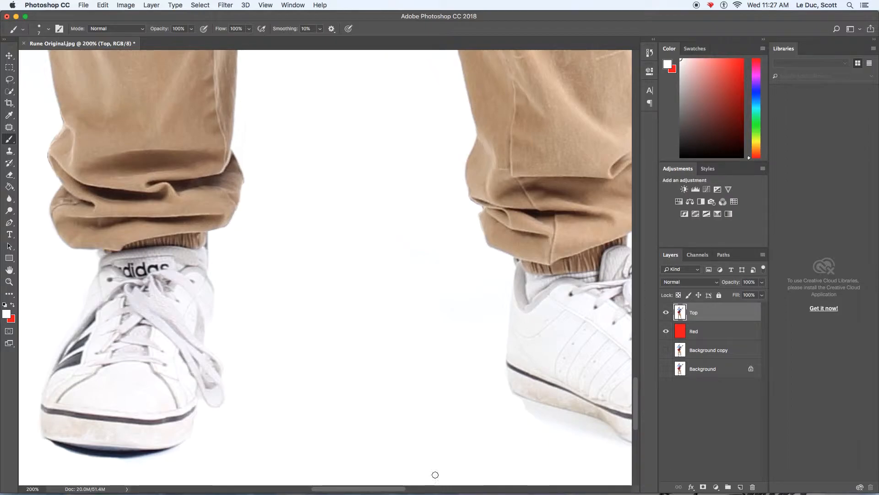
Paint white over the grey shadow beneath the heel of the angled shoe with a 25 px brush.
drag(388, 491, 436, 491)
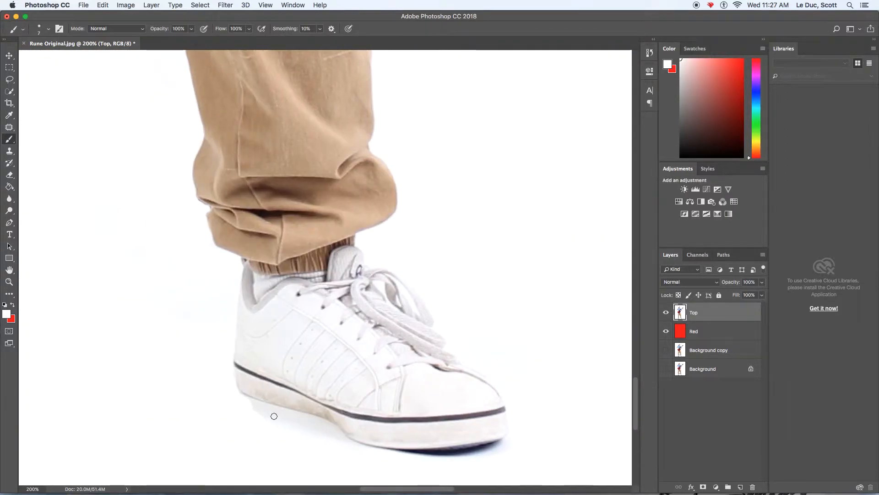
key(bracketright)
key(bracketright)
key(bracketright)
key(bracketright)
key(bracketright)
key(bracketright)
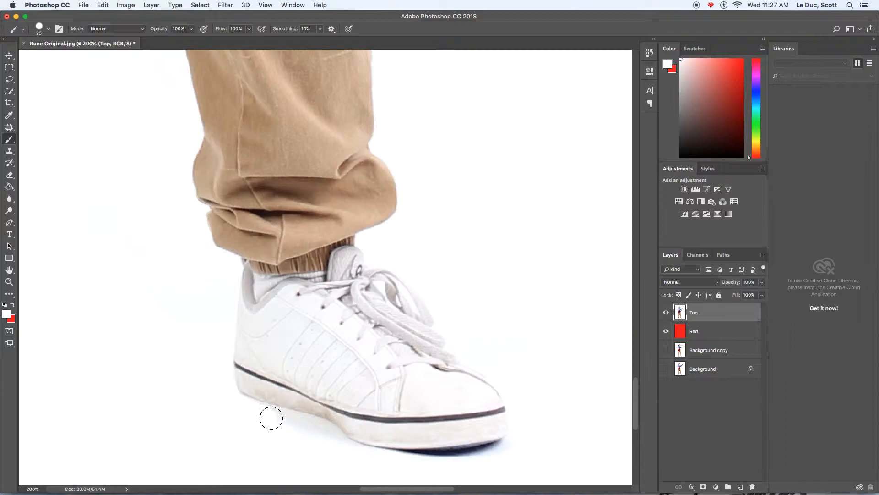
Select the shadow under the angled shoe's arch with Quick Selection, fill it with white, deselect and brush white over the leftover traces.
click(10, 92)
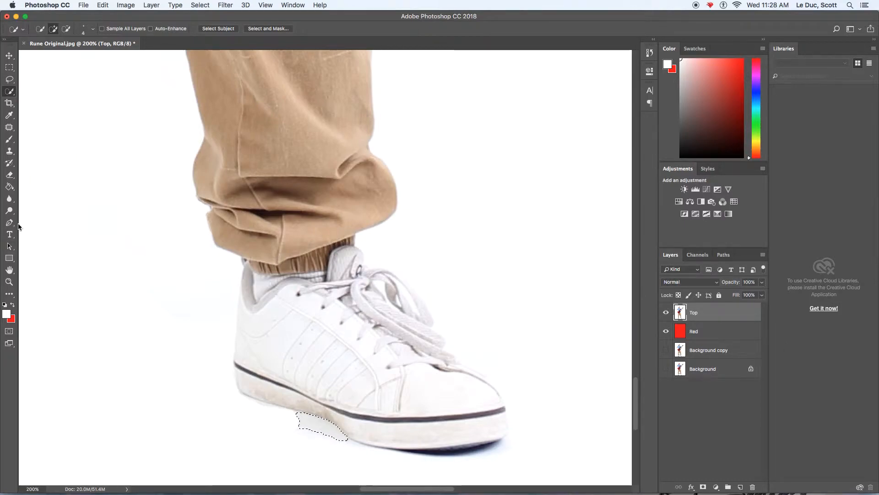
click(9, 186)
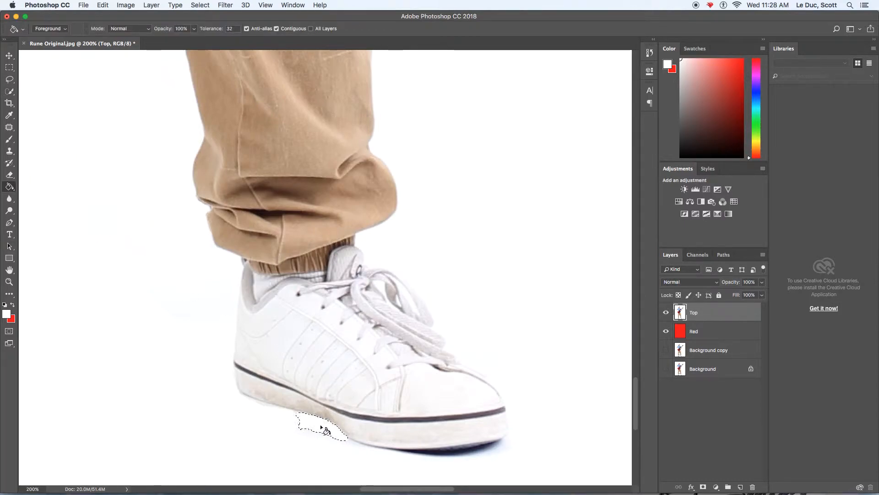
click(9, 68)
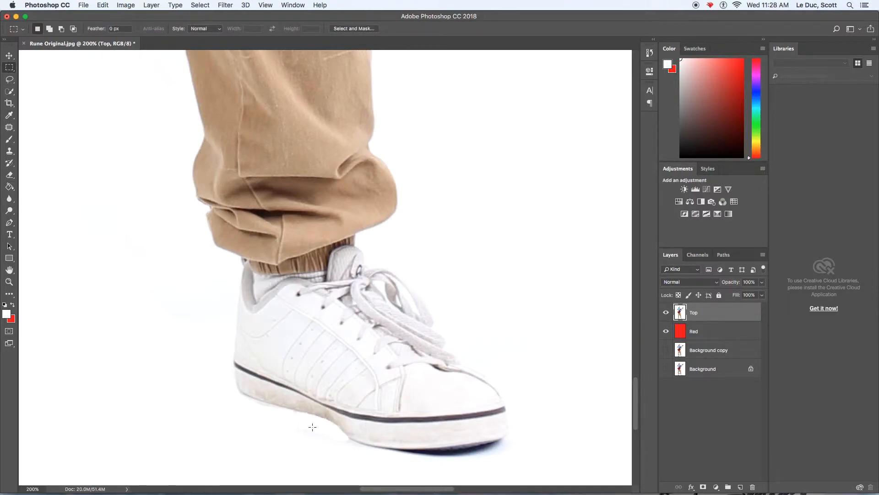
key(b)
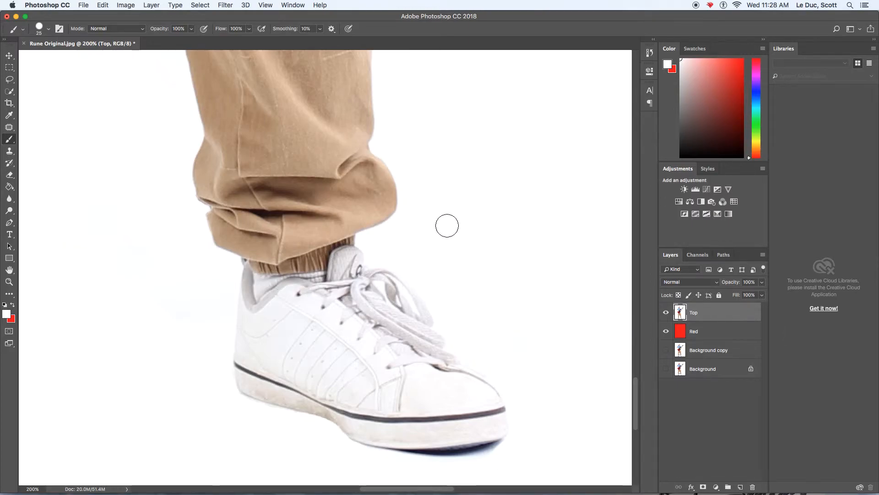
Check the cleaned background around the whole figure at 25% zoom.
click(10, 281)
key(super+minus)
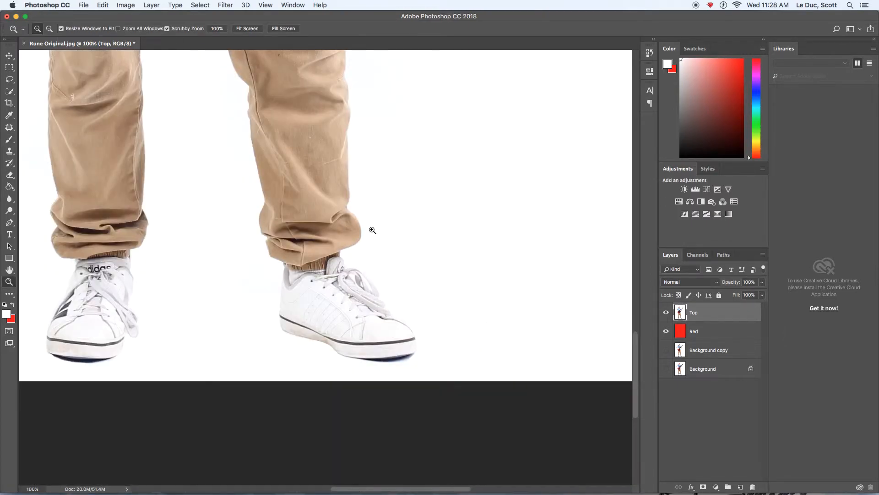
drag(243, 240, 202, 154)
alt+click(202, 153)
alt+click(360, 152)
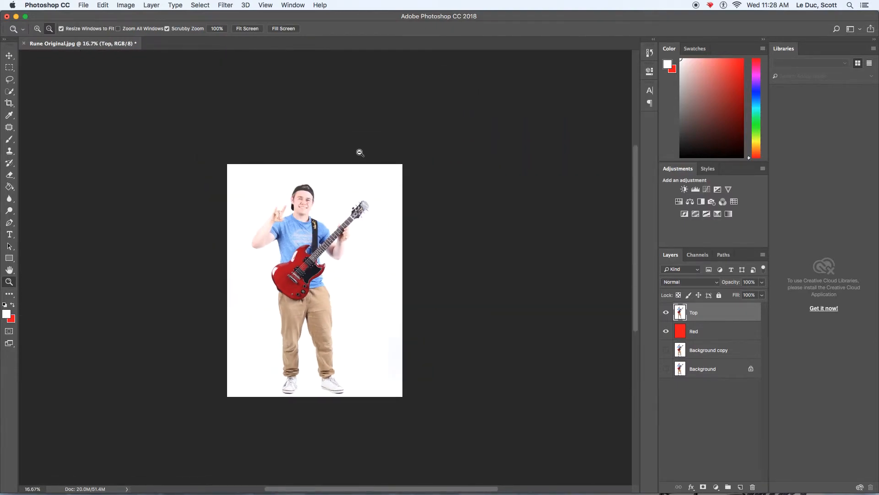
click(308, 258)
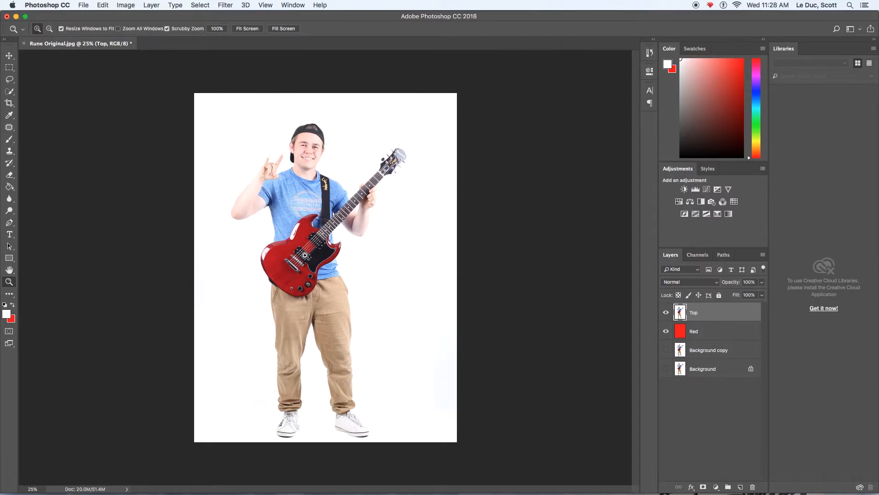
Save the layered document in Photoshop format as Rune.psd with Maximize Compatibility on.
key(super+shift+s)
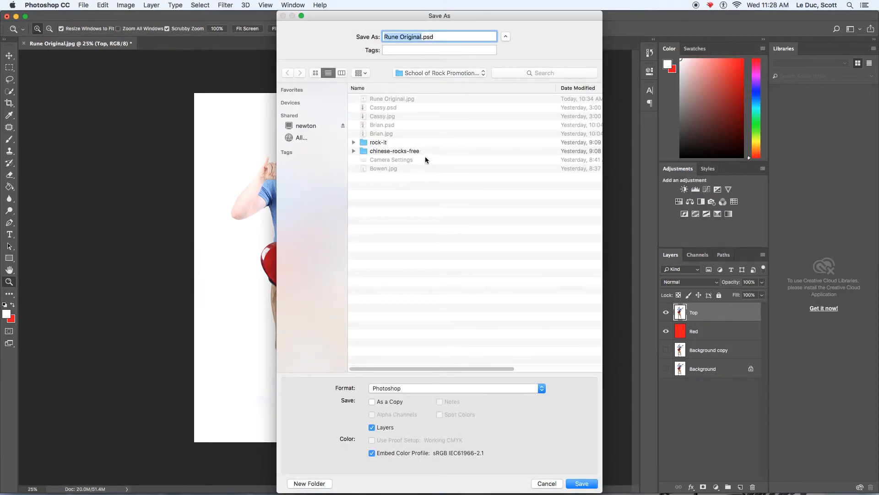
click(421, 37)
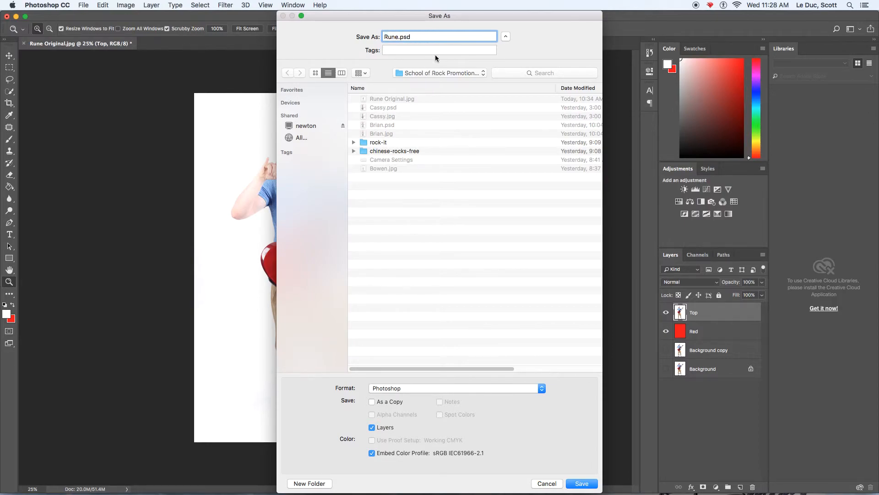
click(581, 484)
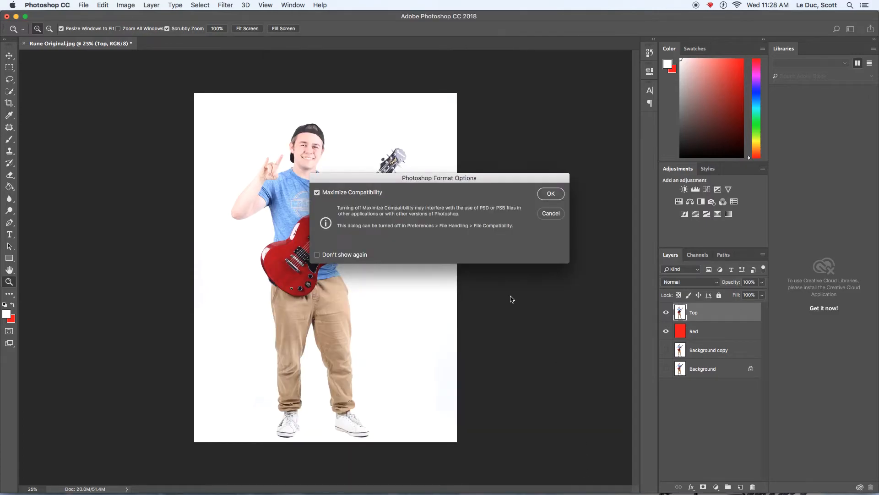
click(551, 194)
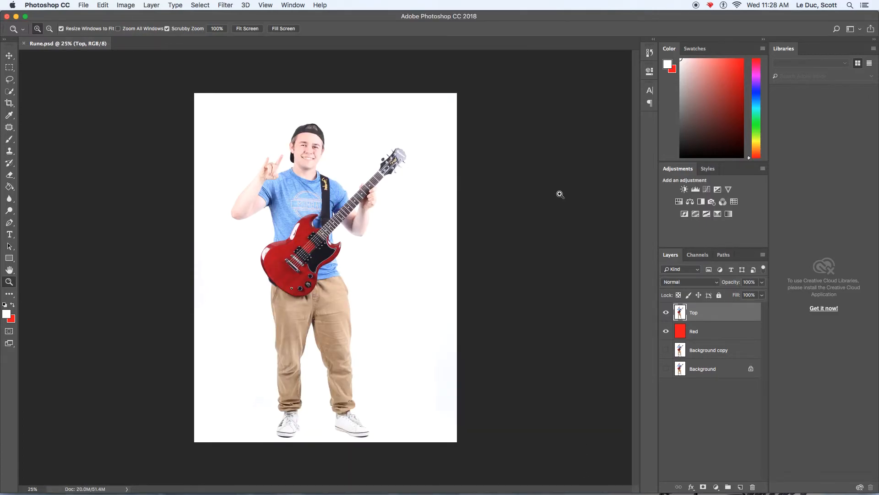